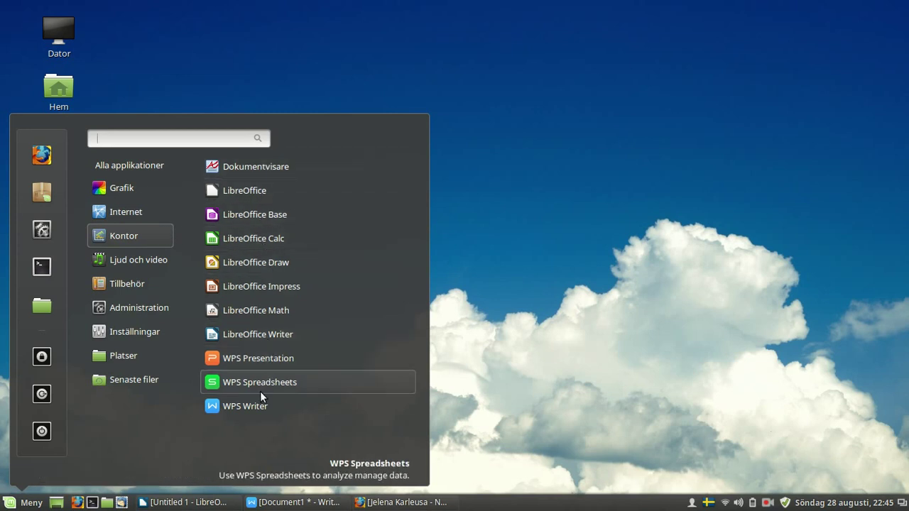
# Look through the installed programs in the Ljud och video, Tillbehör, Administration and Inställningar categories of the application menu.
pyautogui.moveTo(139, 265)
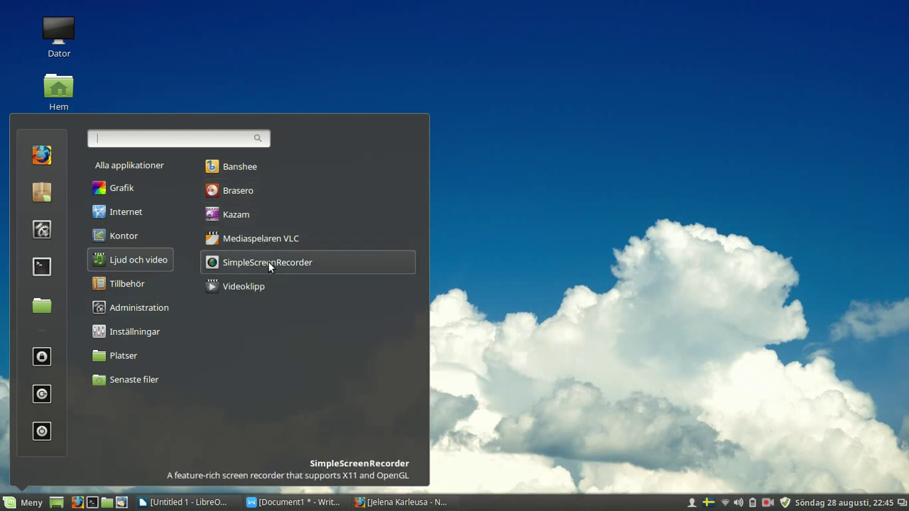
pyautogui.moveTo(157, 284)
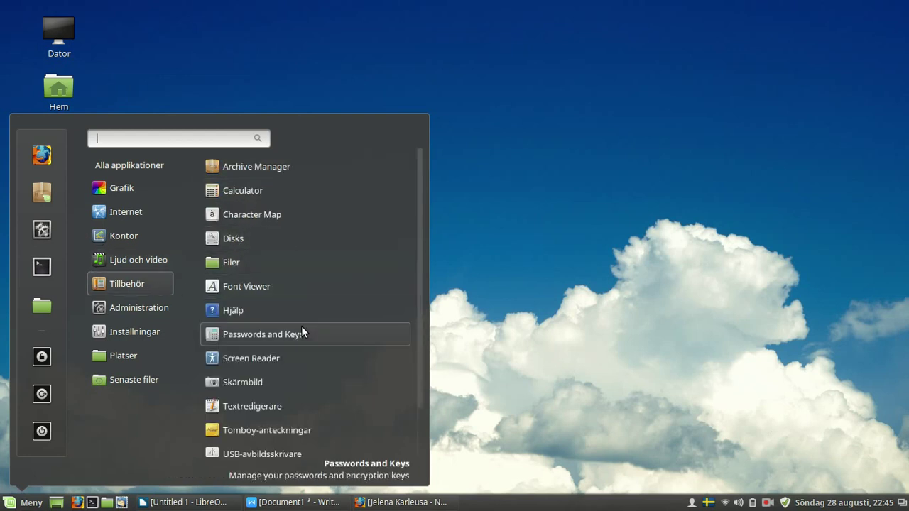
pyautogui.scroll(-2, 301, 331)
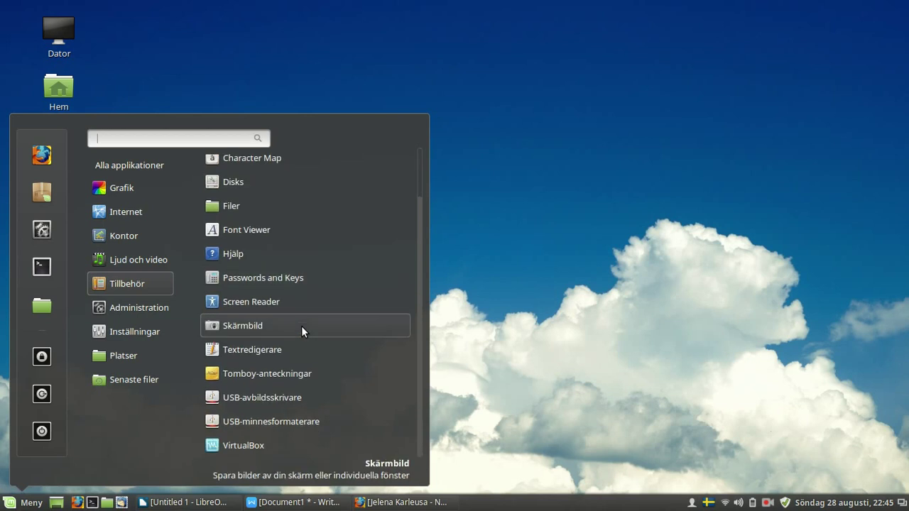
pyautogui.moveTo(172, 303)
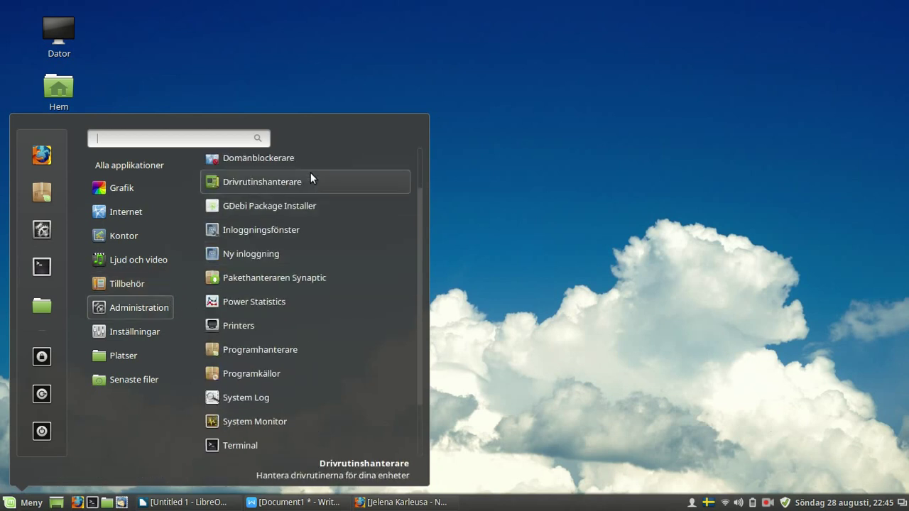
pyautogui.scroll(-3, 326, 318)
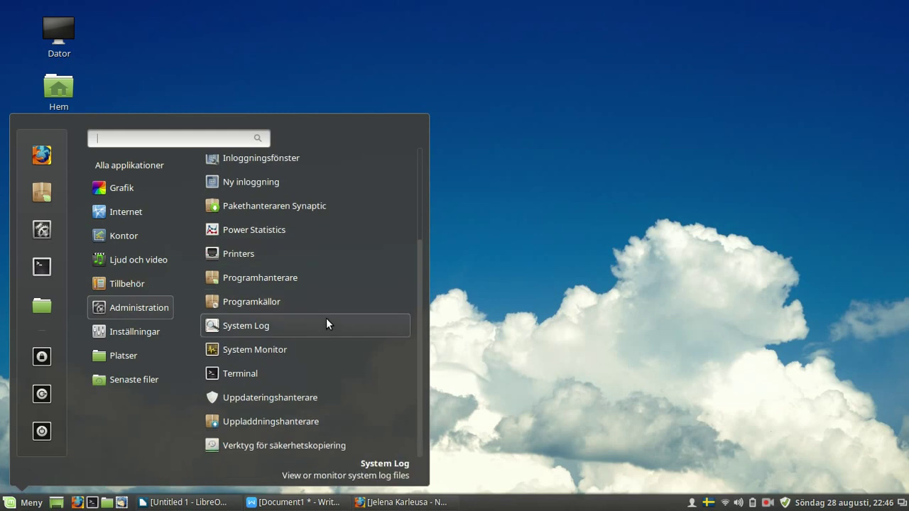
pyautogui.scroll(5, 326, 318)
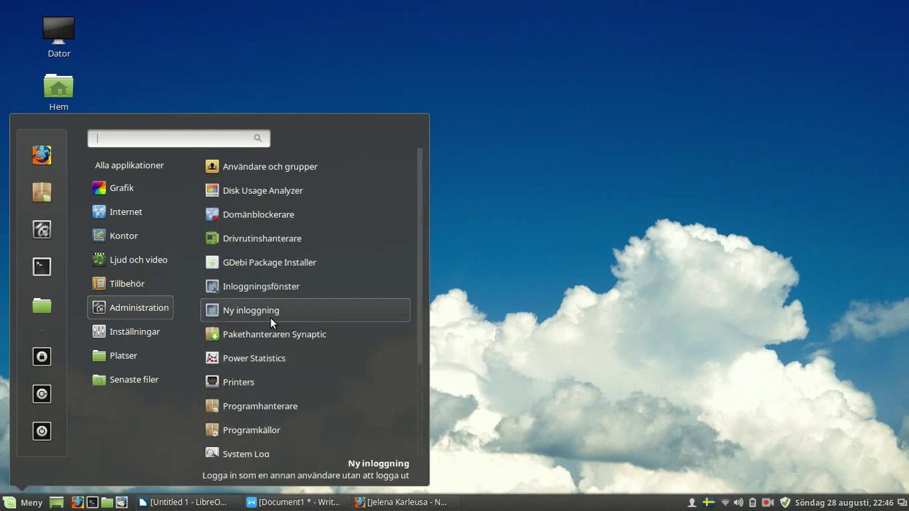
pyautogui.moveTo(159, 328)
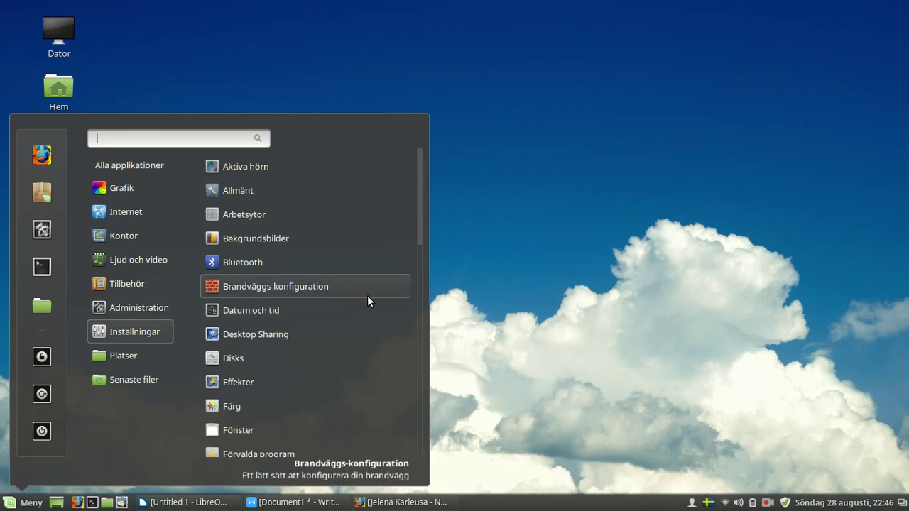
pyautogui.scroll(-8, 367, 295)
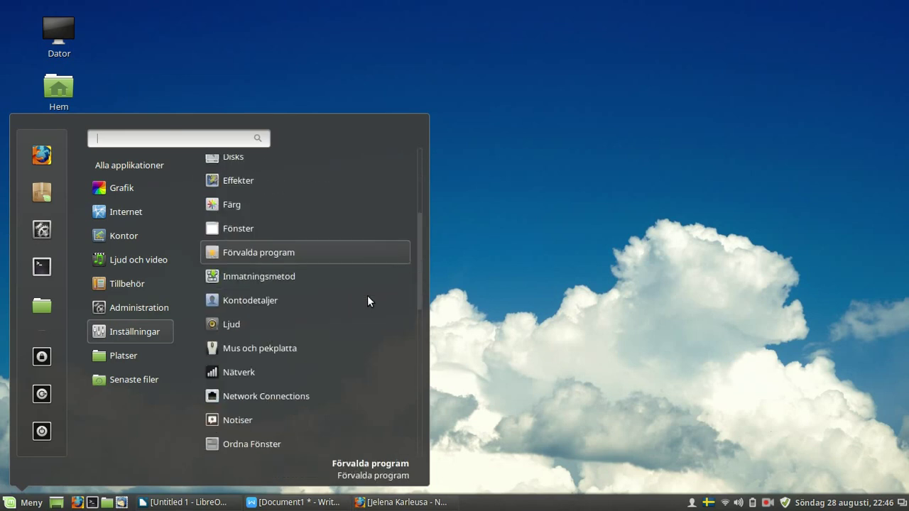
# Open Systeminställningar, maximize its window and look over all the settings categories.
pyautogui.click(34, 229)
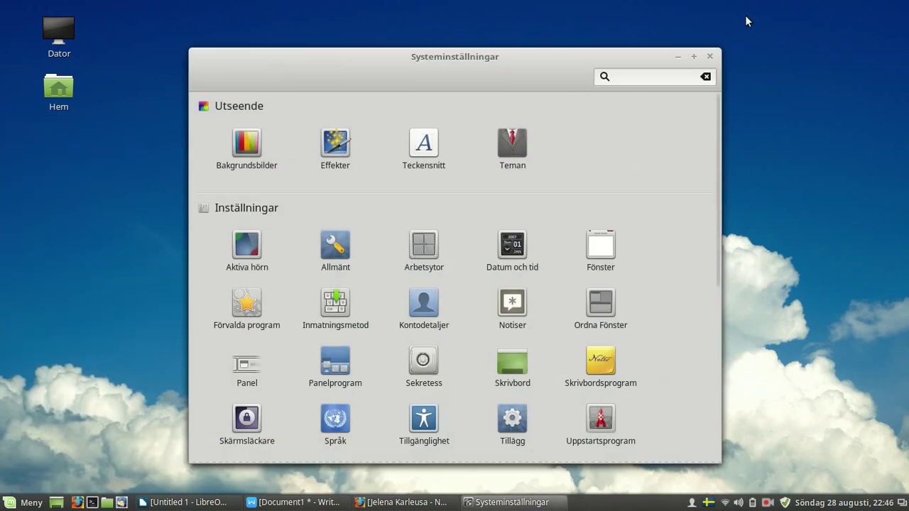
pyautogui.click(693, 54)
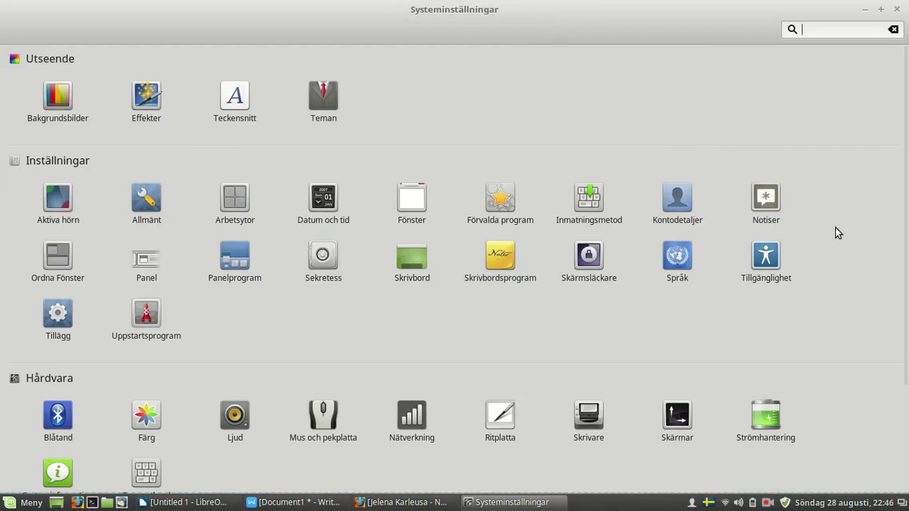
pyautogui.scroll(-4, 836, 228)
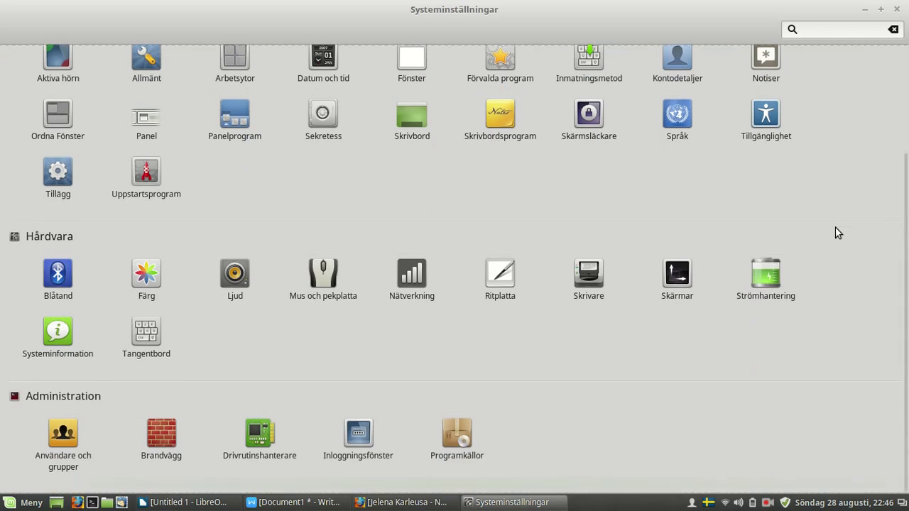
pyautogui.scroll(4, 836, 228)
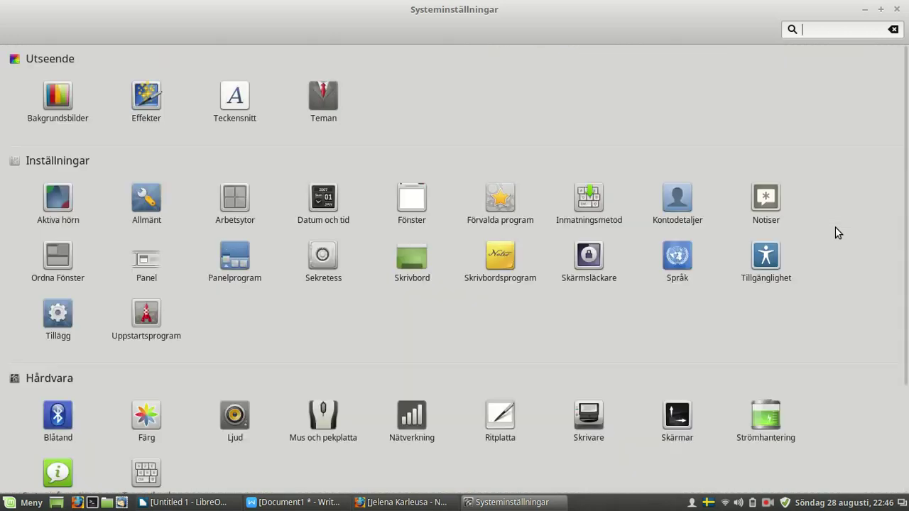
# Choose the Aurora picture from the Sarah collection as desktop background, check the slideshow and aspect options, and return to the overview.
pyautogui.click(67, 105)
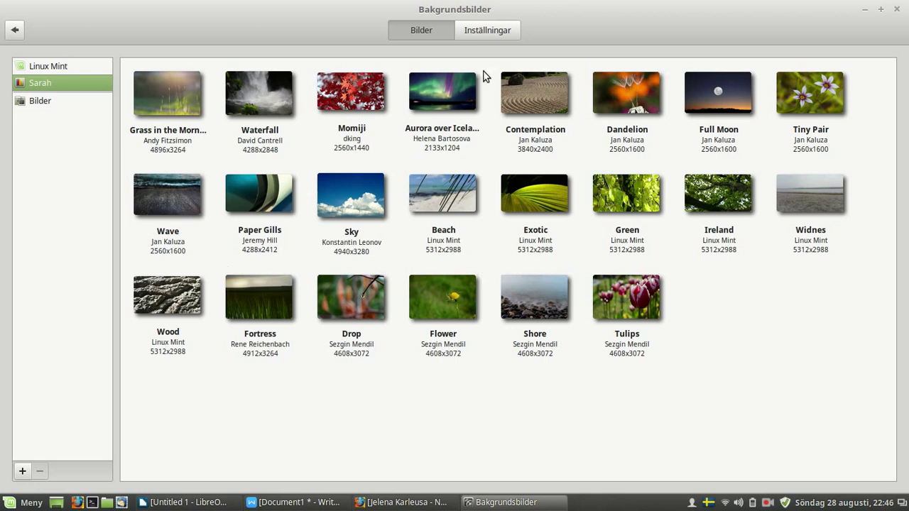
pyautogui.click(446, 91)
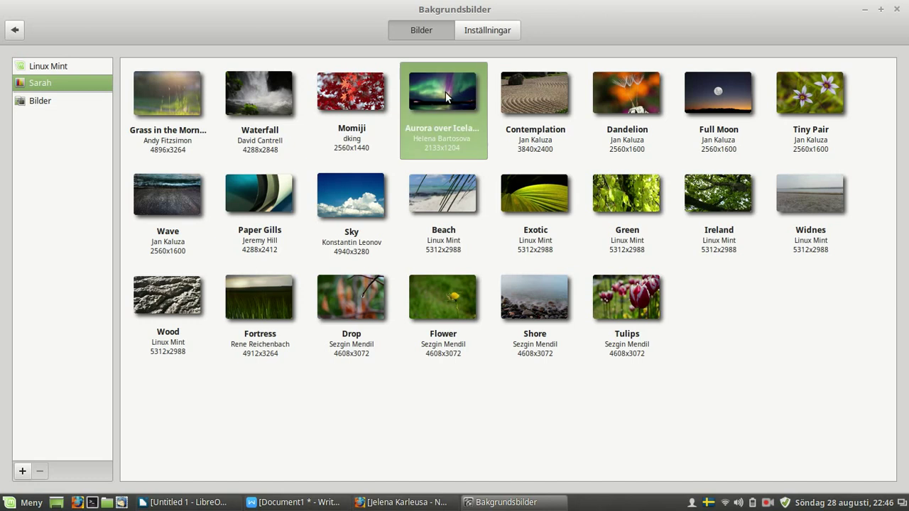
pyautogui.click(482, 32)
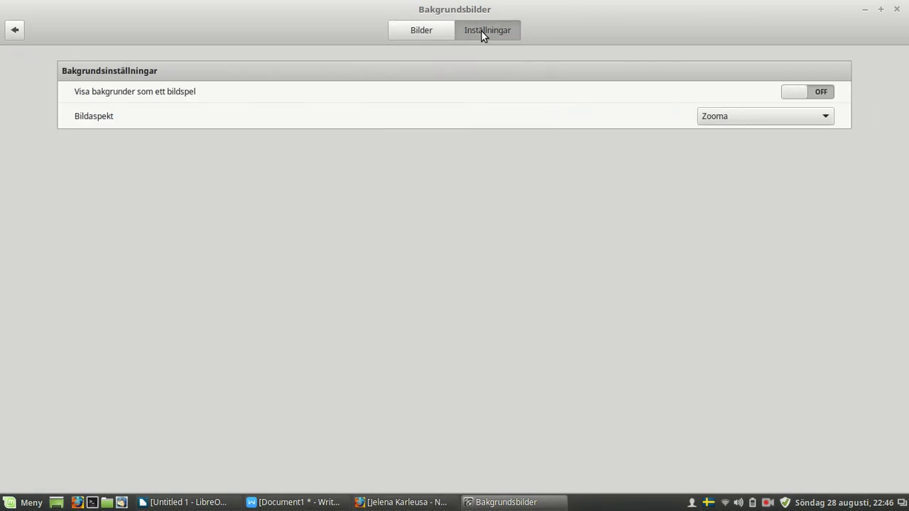
pyautogui.click(17, 33)
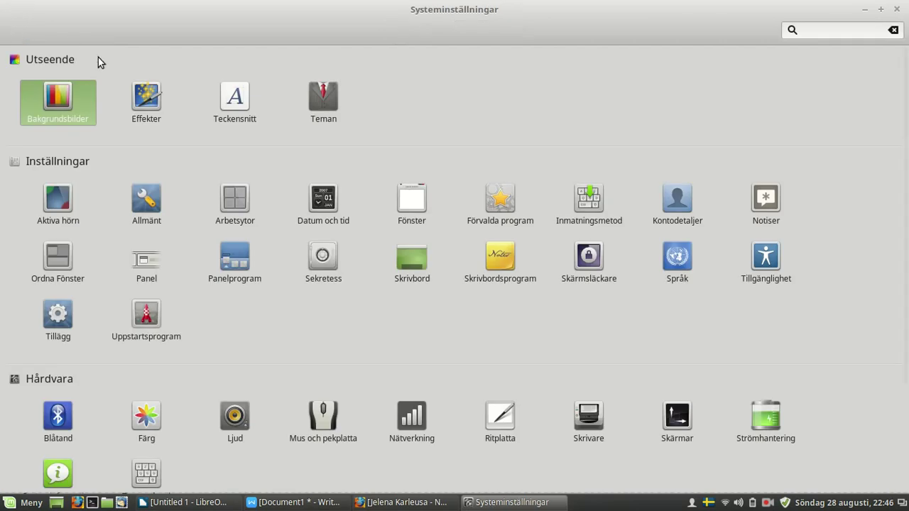
# Review the desktop effects in Effekter, both the activation switches and the customization options, and return to the overview.
pyautogui.click(175, 120)
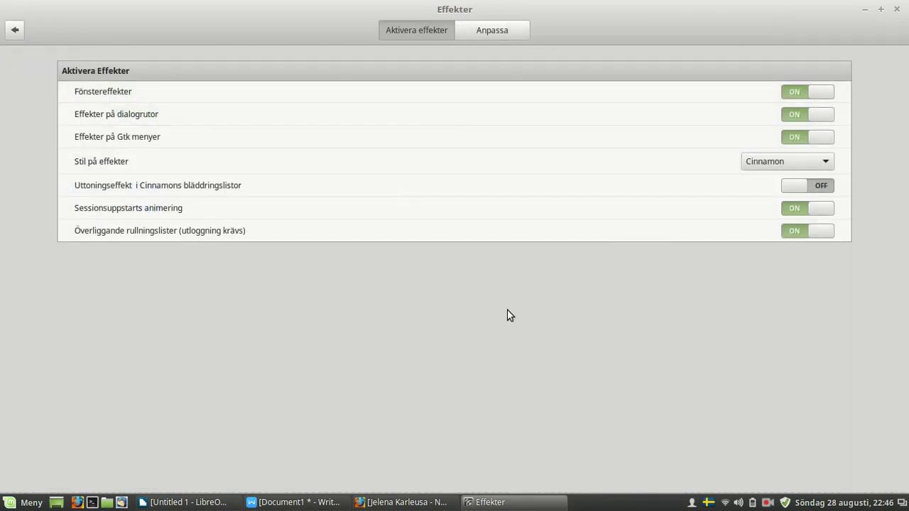
pyautogui.click(501, 36)
pyautogui.click(13, 29)
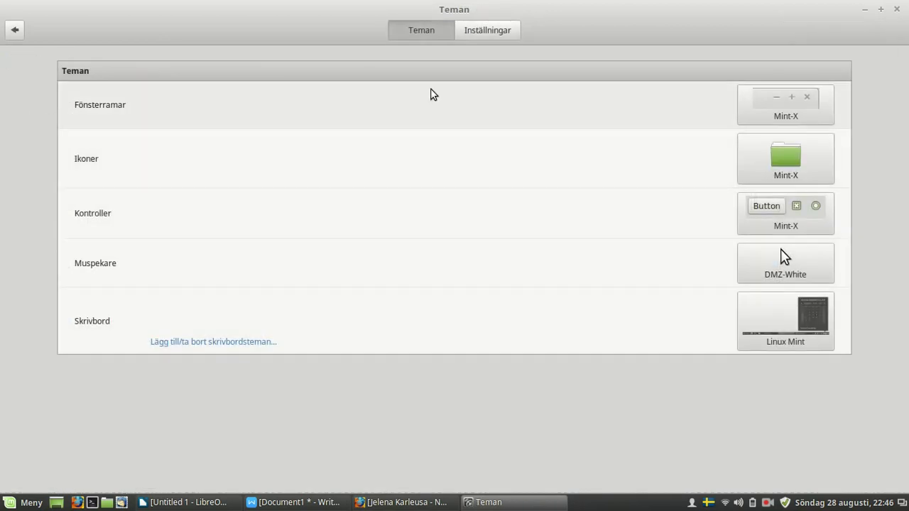
# Review the miscellaneous options in Teman and the scaling and other settings in Allmänt, returning to the overview.
pyautogui.click(503, 36)
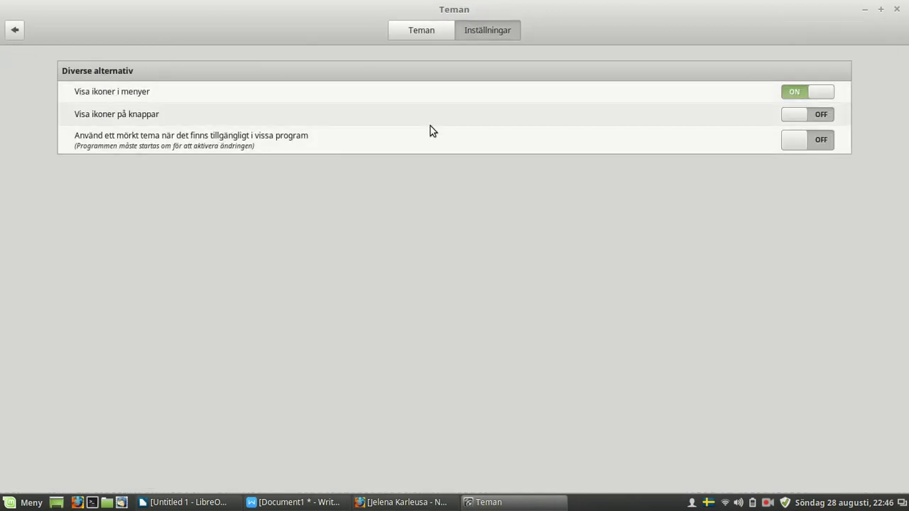
pyautogui.click(12, 30)
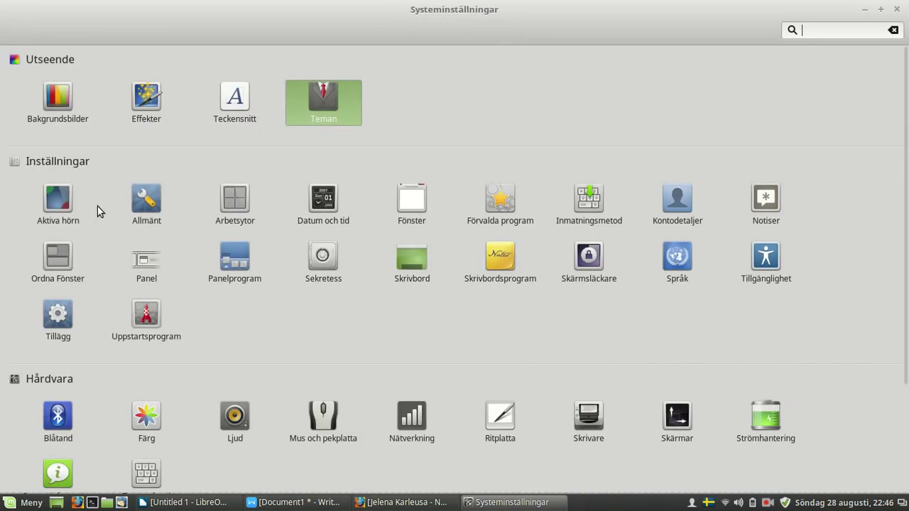
pyautogui.click(142, 202)
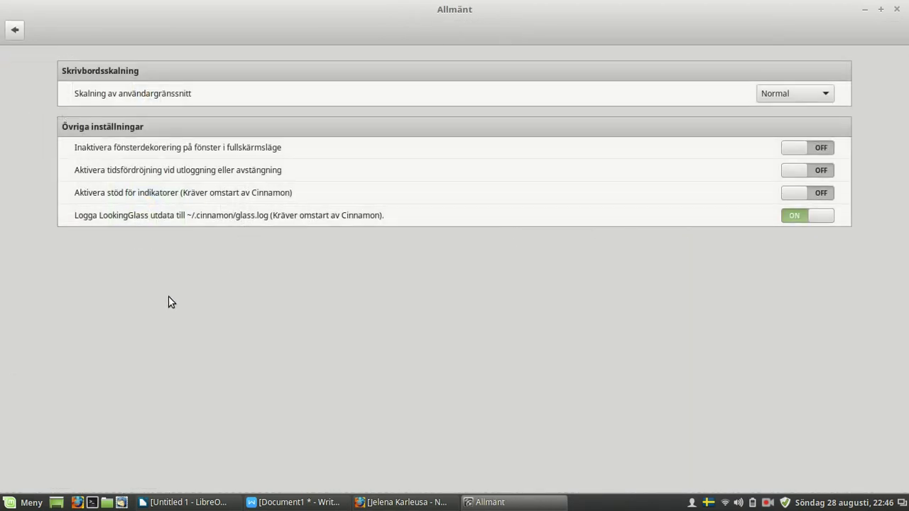
pyautogui.click(14, 30)
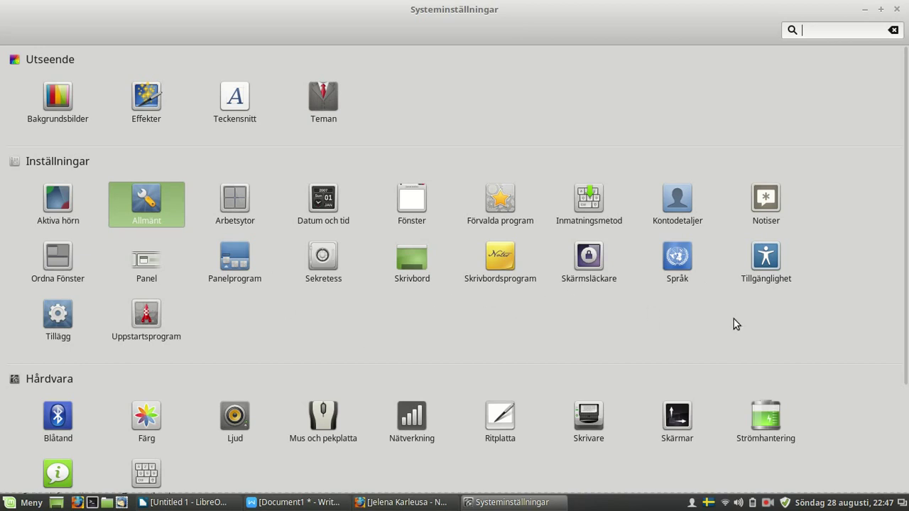
# Review the power, battery and screen brightness settings in Strömhantering and return to the overview.
pyautogui.scroll(-3, 794, 326)
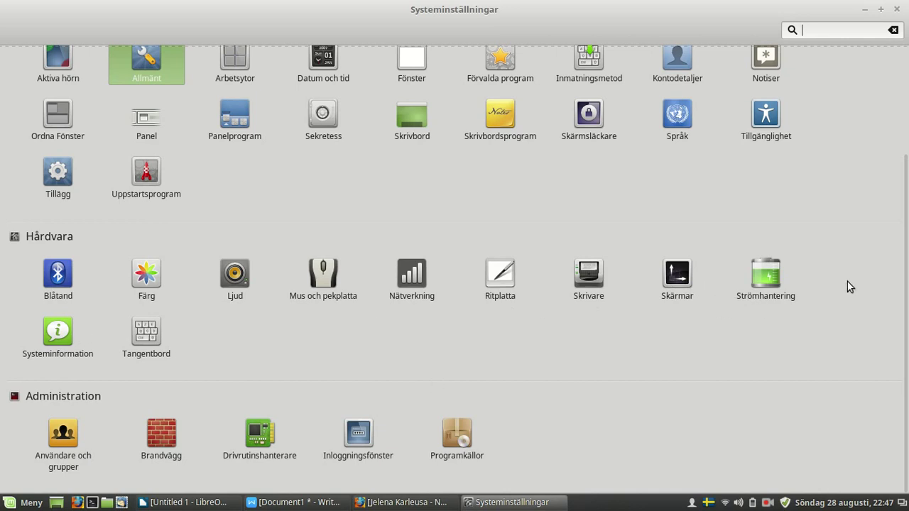
pyautogui.click(766, 276)
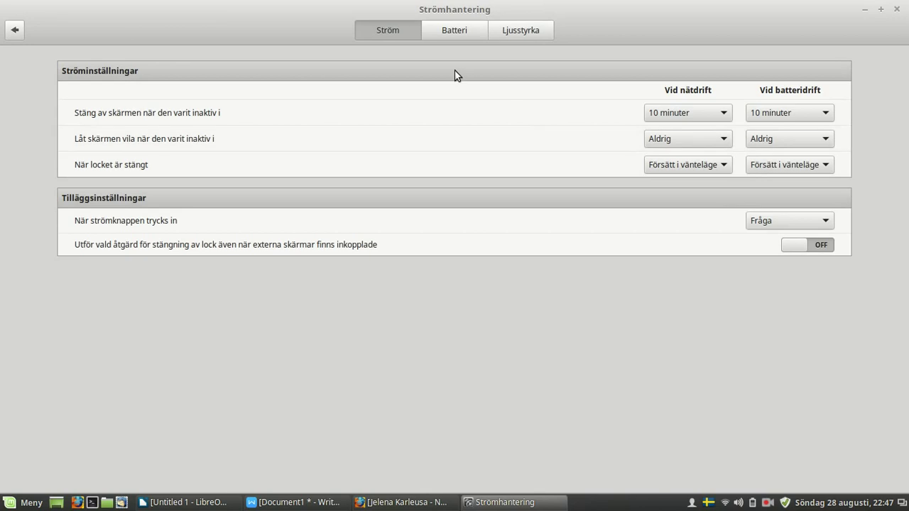
pyautogui.click(439, 36)
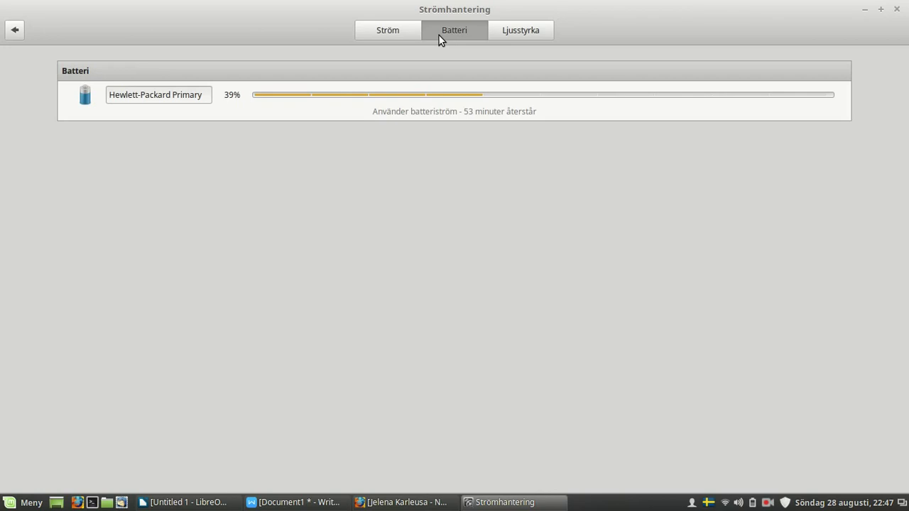
pyautogui.click(526, 35)
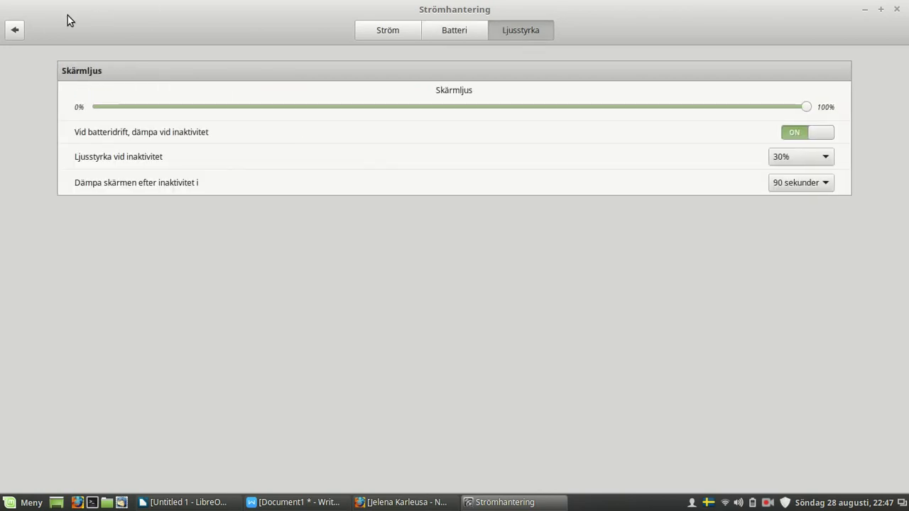
pyautogui.click(13, 31)
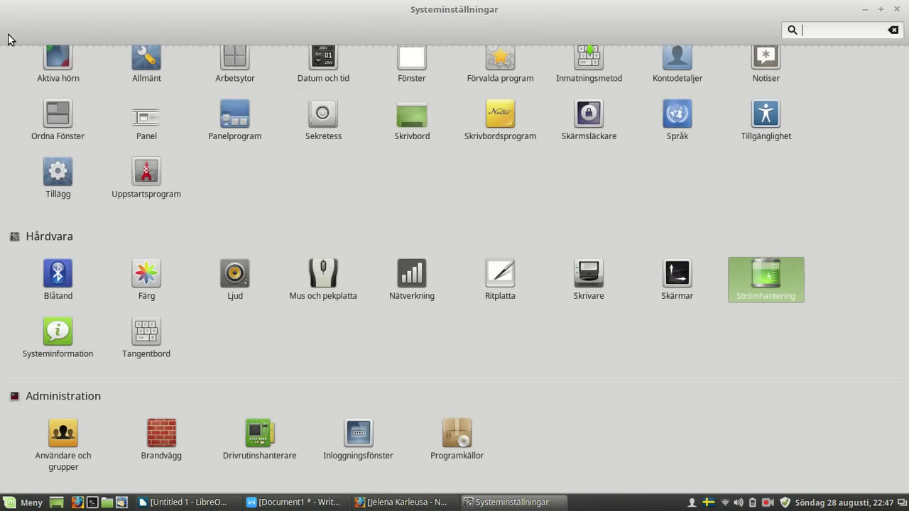
# Review Systeminformation and the keyboard's typing, shortcut and layout settings, returning to the overview.
pyautogui.click(62, 334)
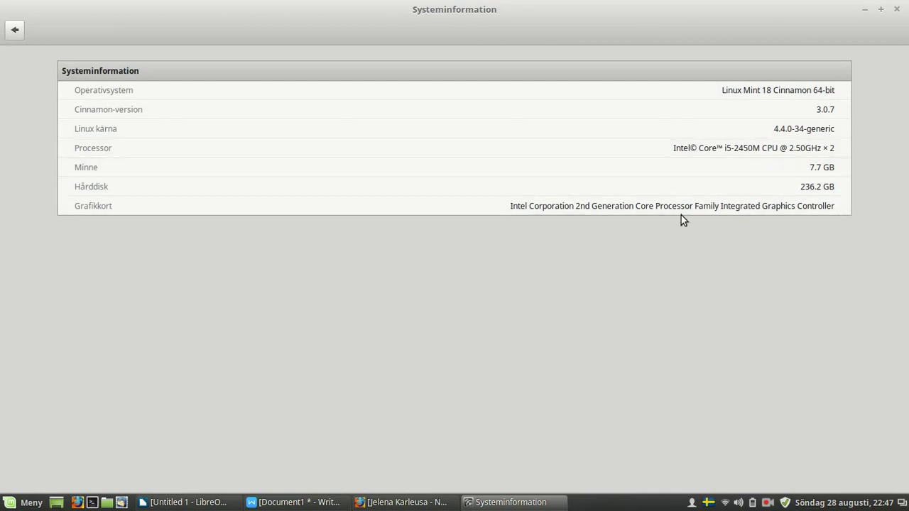
pyautogui.click(9, 34)
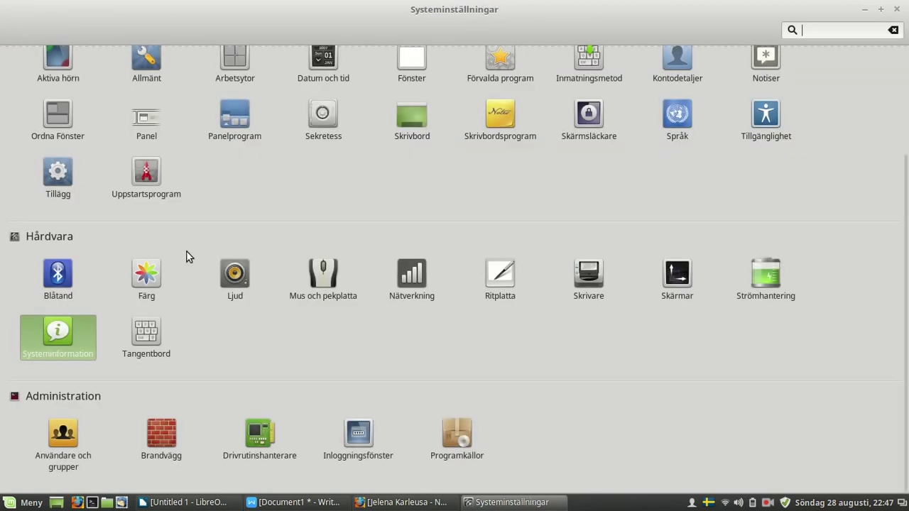
pyautogui.click(152, 338)
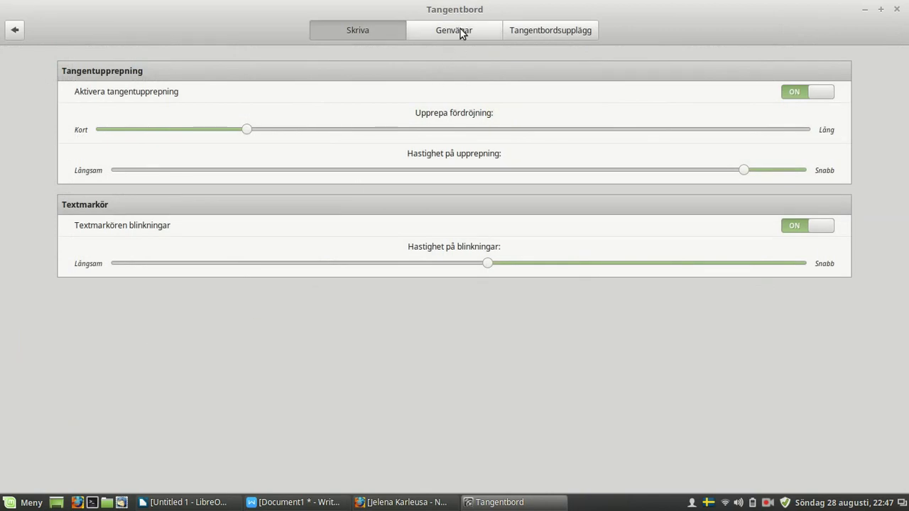
pyautogui.click(461, 30)
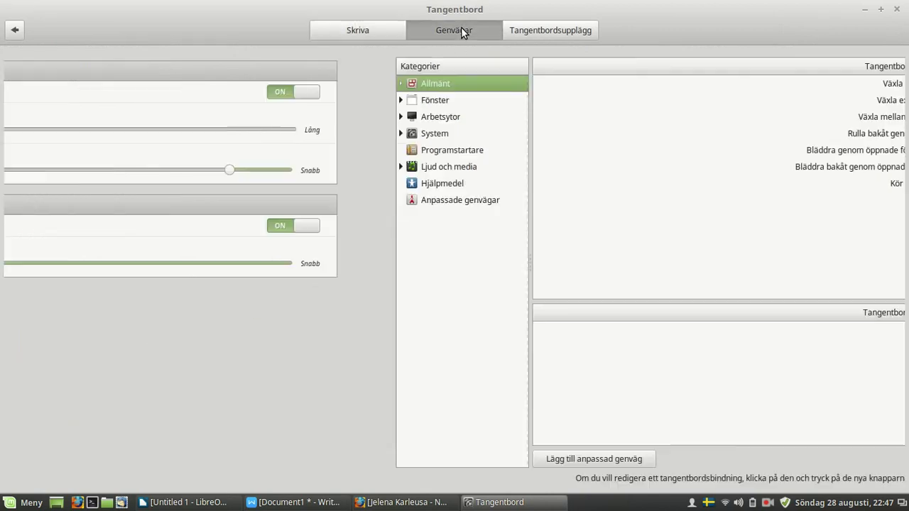
pyautogui.click(563, 30)
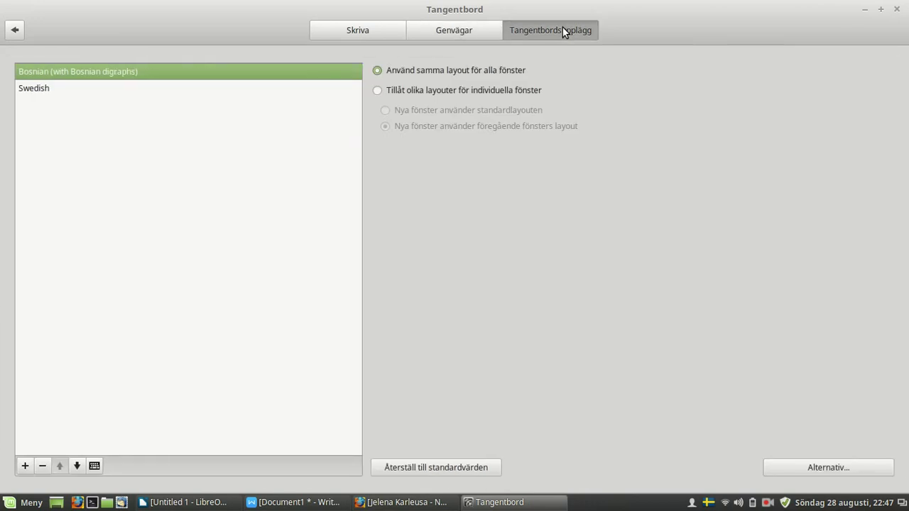
pyautogui.click(17, 31)
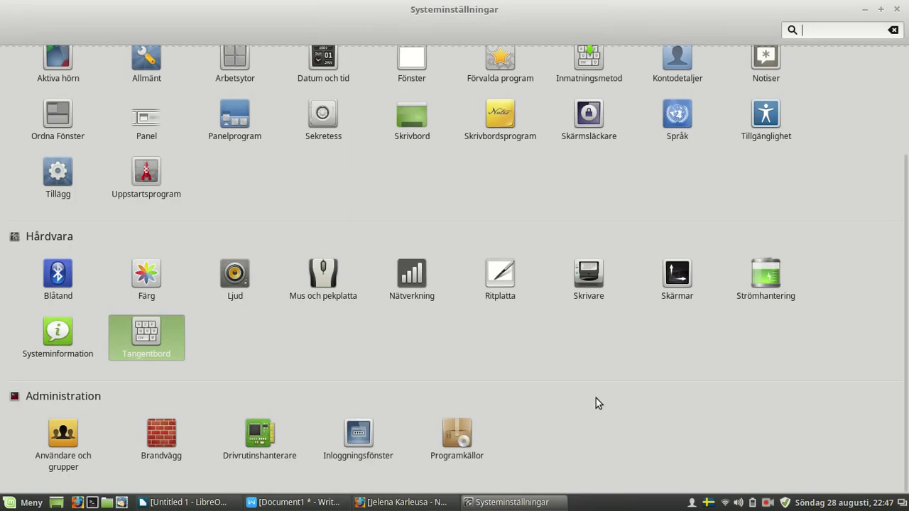
# Open the Brandvägg configuration by authenticating with the account password, view its settings, and close it along with the system settings.
pyautogui.click(159, 431)
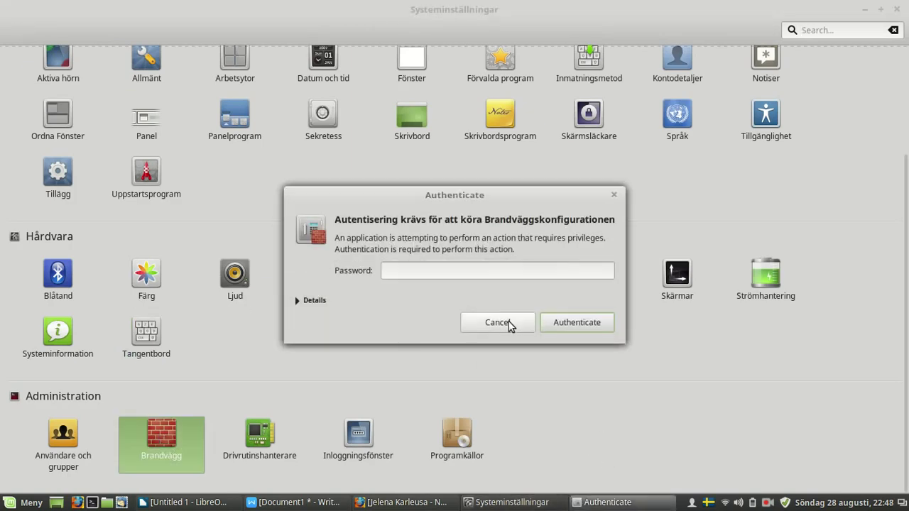
pyautogui.write('•••••')
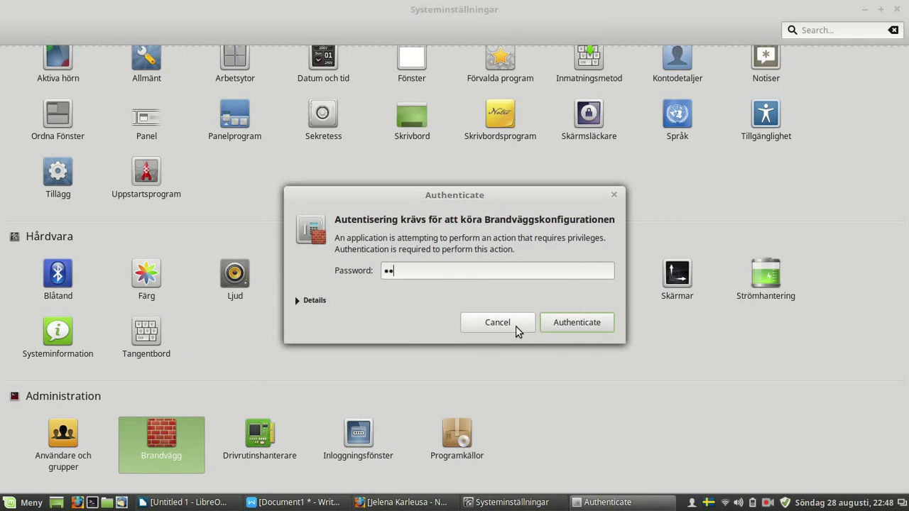
pyautogui.write('•••••')
pyautogui.press('Return')
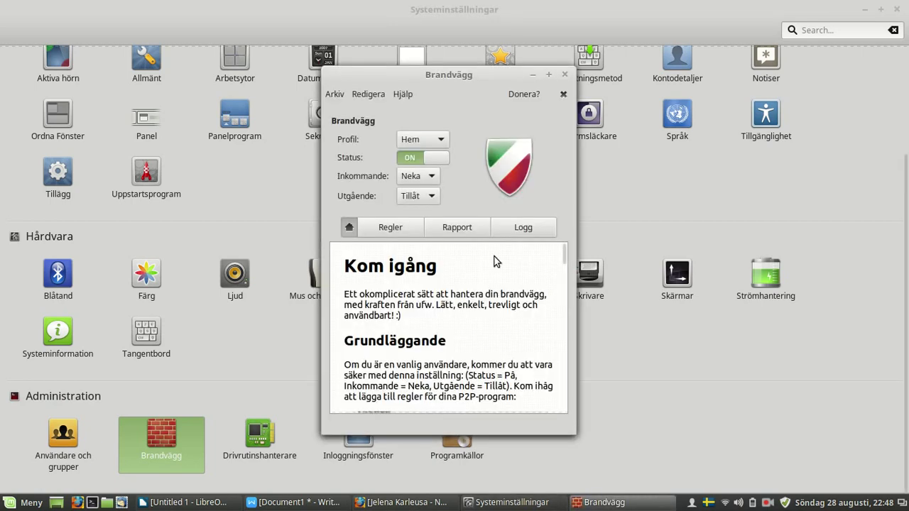
pyautogui.click(566, 74)
pyautogui.click(902, 6)
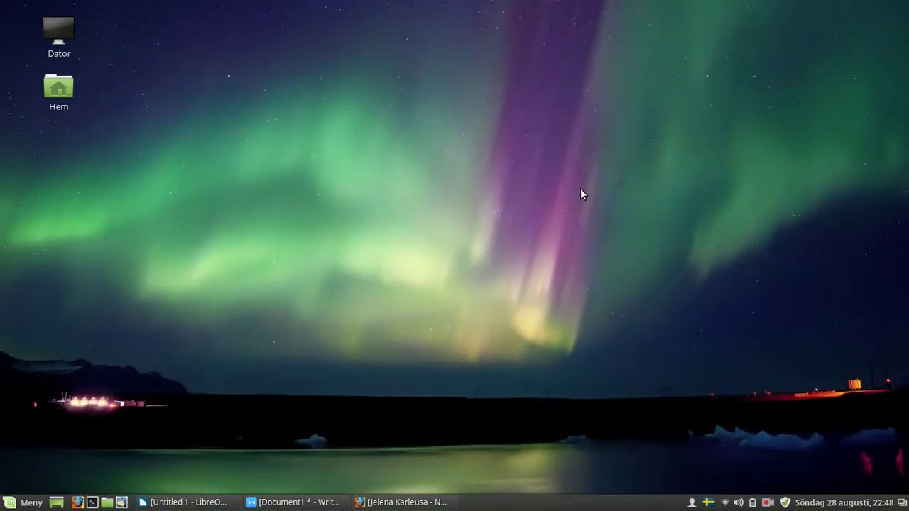
# Switch to the open LibreOffice Writer document and add "Libre Office comes preinstalled with LinuxMint 18 Sarah" after a blank line below "HDD 250GB".
pyautogui.click(184, 502)
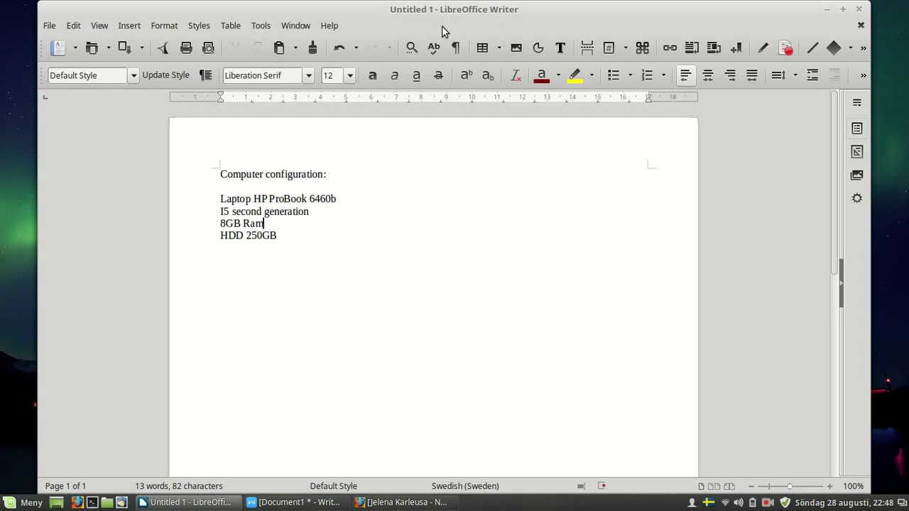
pyautogui.click(313, 239)
pyautogui.write('Libre Of')
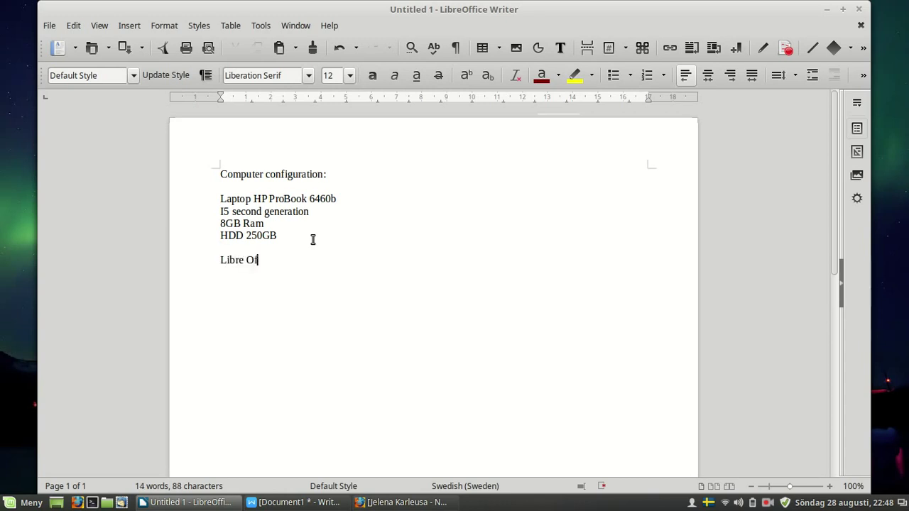
pyautogui.write('fice comes')
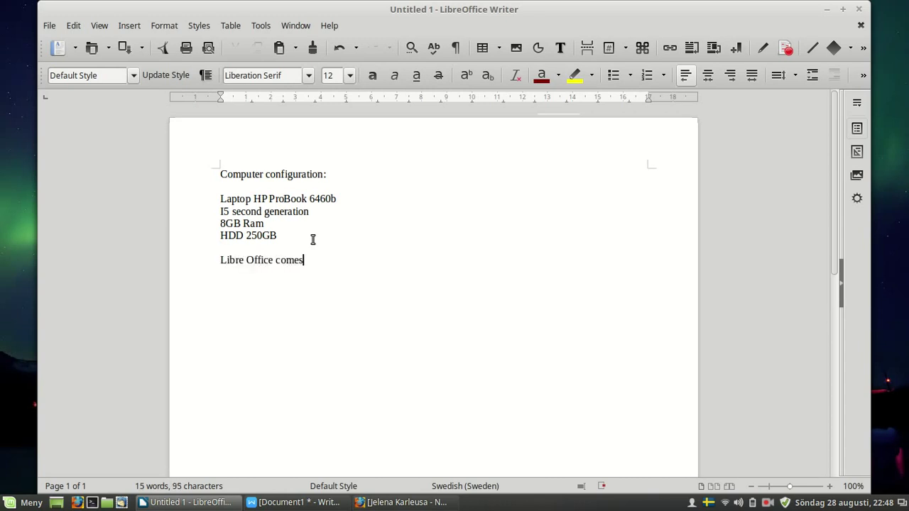
pyautogui.write(' preinstalled')
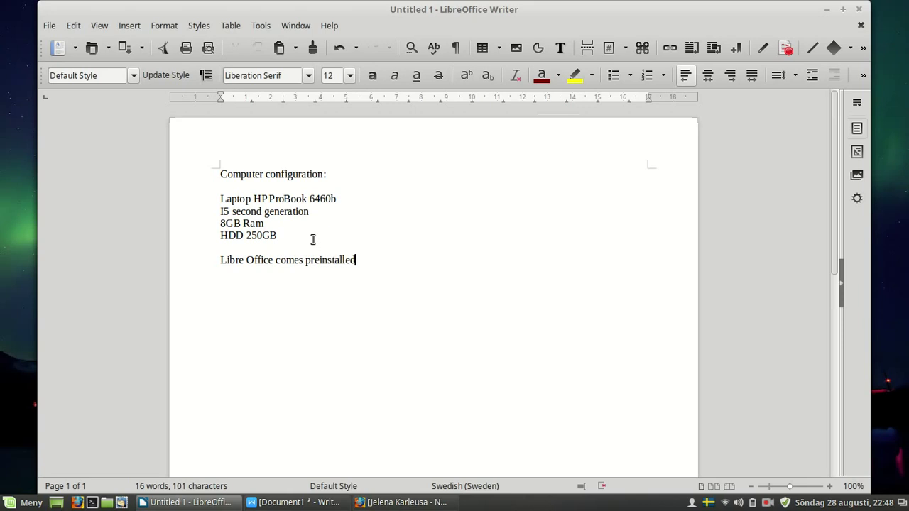
pyautogui.write(' with LinuxMint 18')
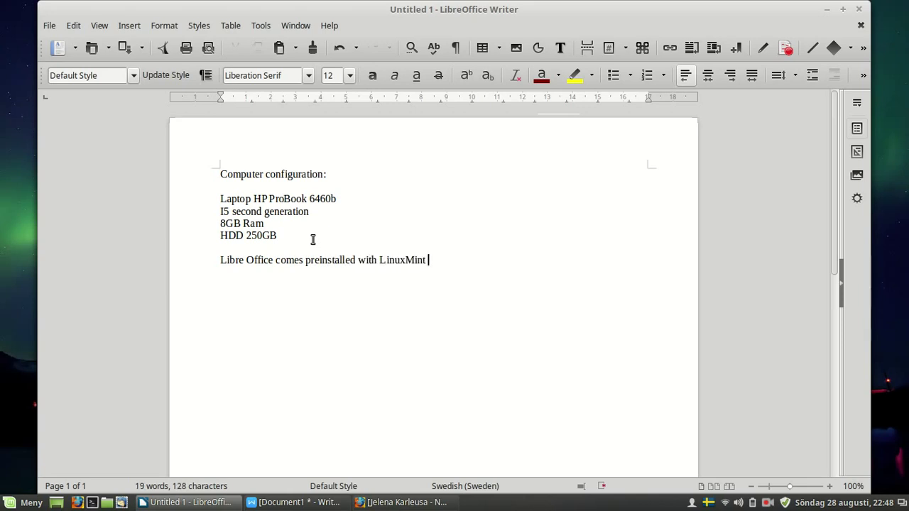
pyautogui.write(' Sarah')
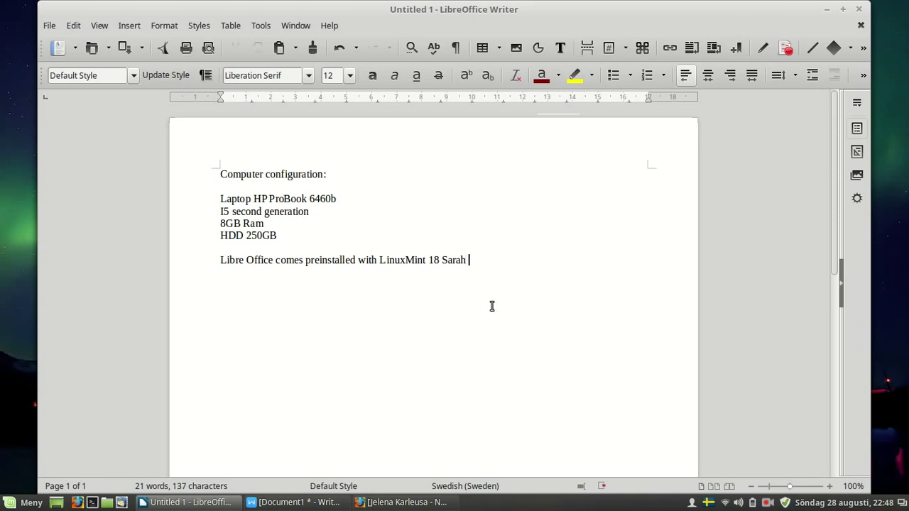
# Add a new line reading "It's free and it's nice replacement for M. Office" and minimize the document window.
pyautogui.press('Return')
pyautogui.write("It's free")
pyautogui.write(' and ')
pyautogui.write("it's ")
pyautogui.write('nice replac')
pyautogui.write('ement for ')
pyautogui.write('M. Offi')
pyautogui.write('ce')
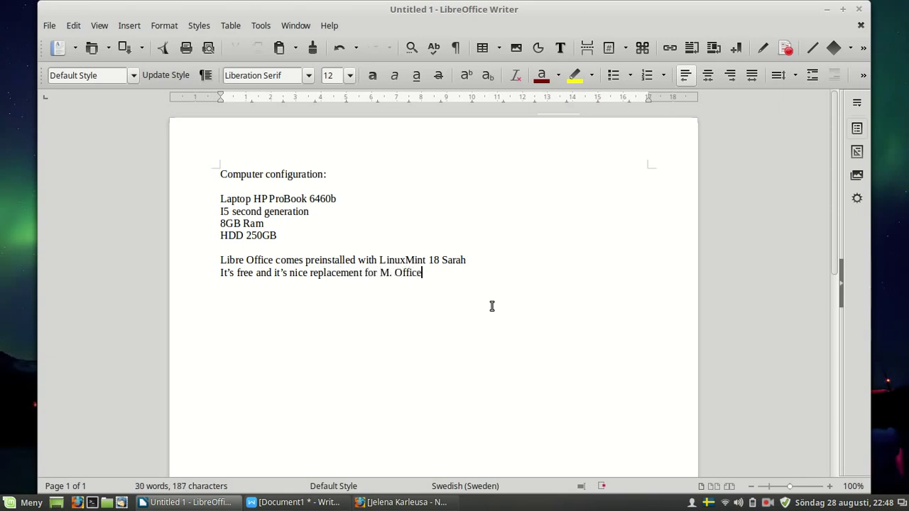
pyautogui.click(827, 9)
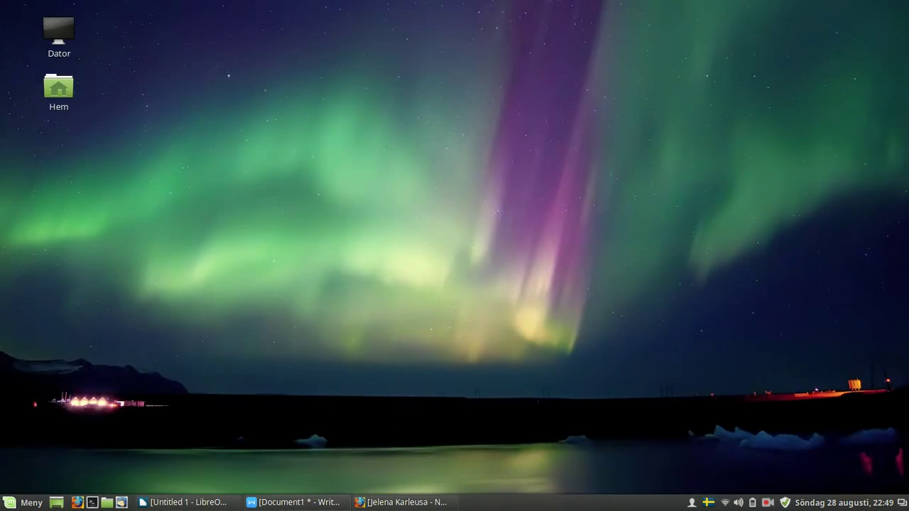
# Switch to the WPS Writer document and add "This is another alternative for M. Office and it looks quite nice" below "HDD 250GB".
pyautogui.click(292, 502)
pyautogui.press('Return')
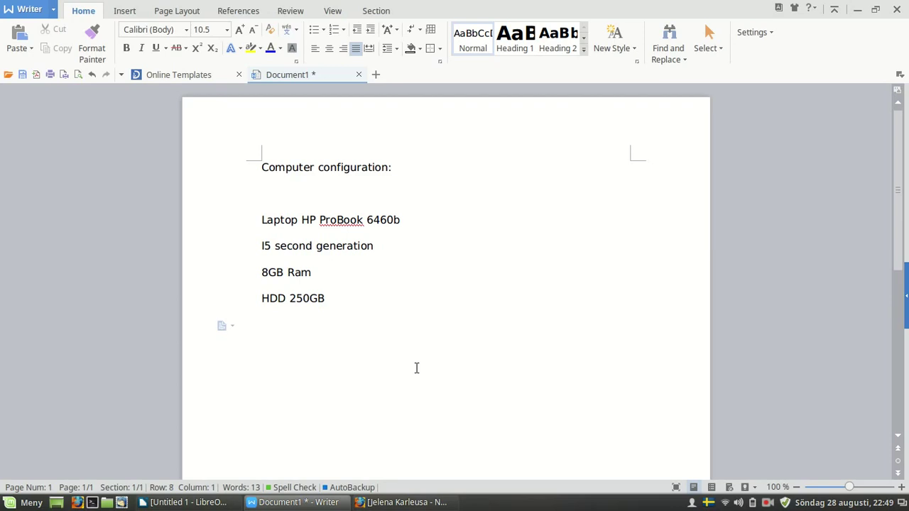
pyautogui.write('This is another alter')
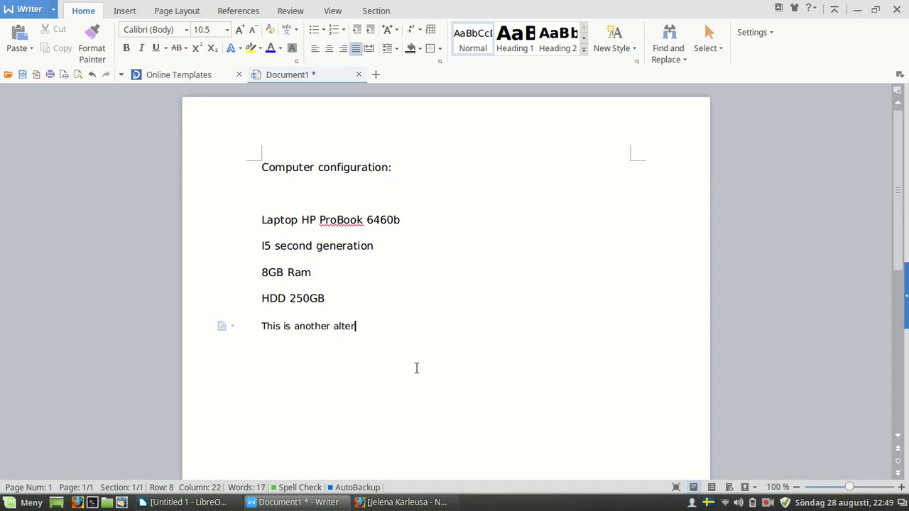
pyautogui.write('native for M. Office and it ')
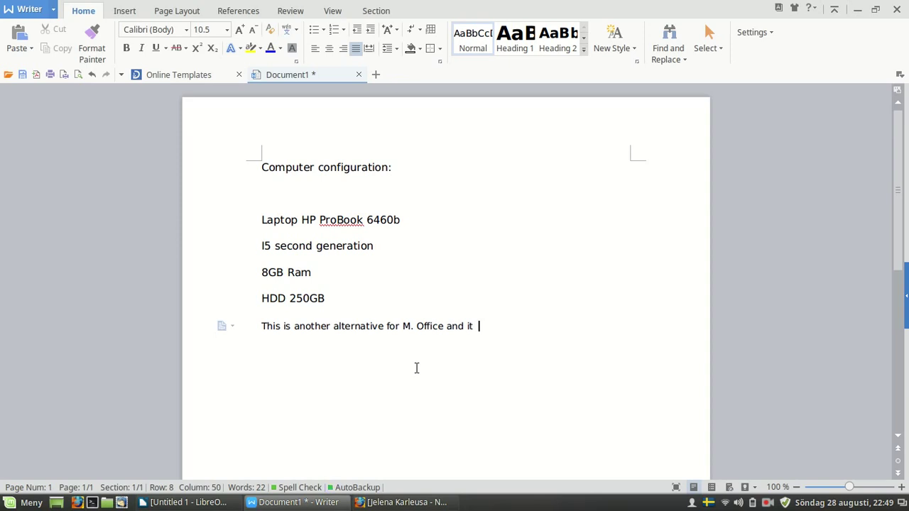
pyautogui.write('l')
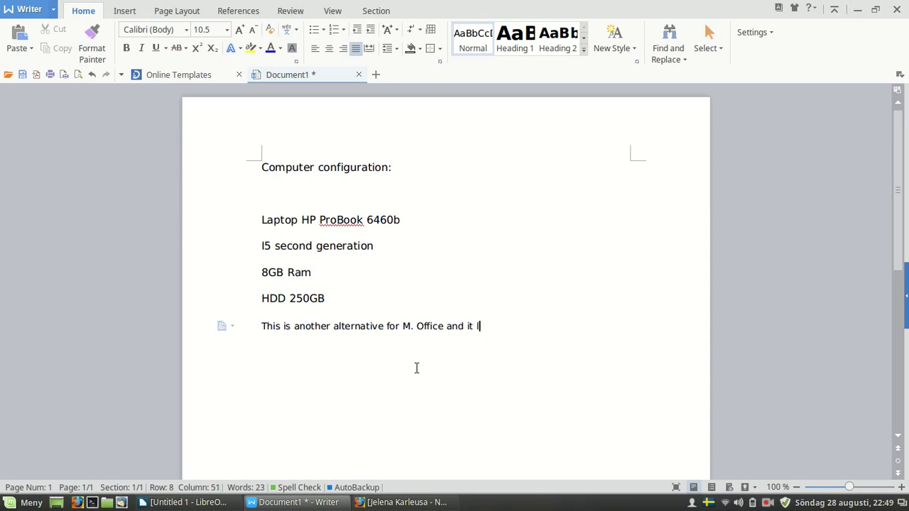
pyautogui.write('ooks quite nice')
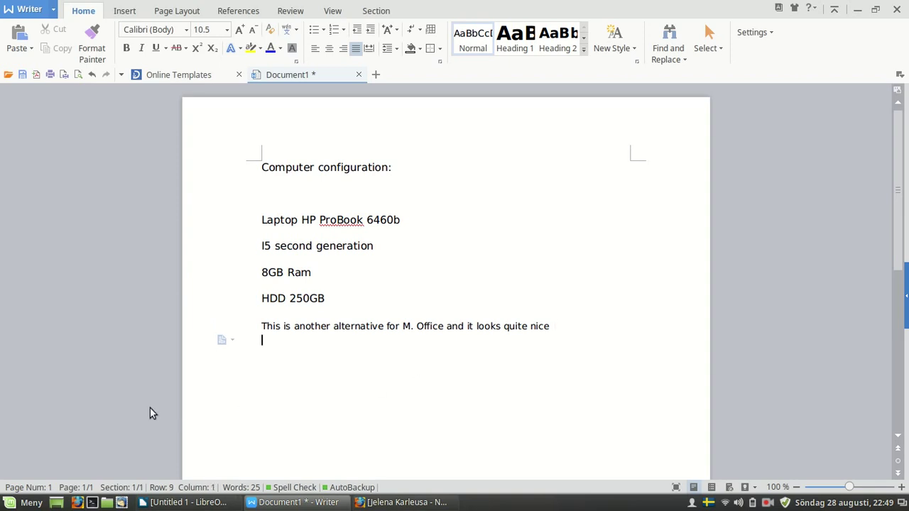
# Look through the office programs in the application menu's Kontor category and return to the document.
pyautogui.click(22, 500)
pyautogui.moveTo(145, 233)
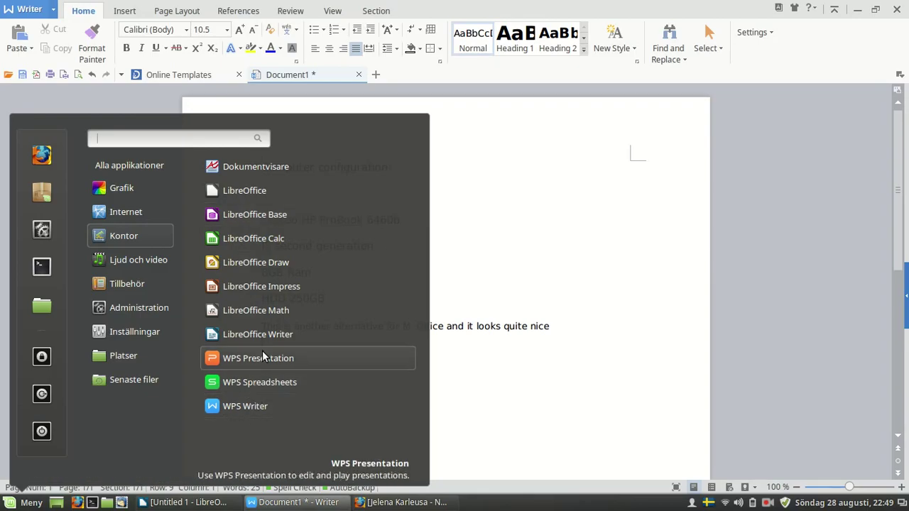
pyautogui.click(529, 367)
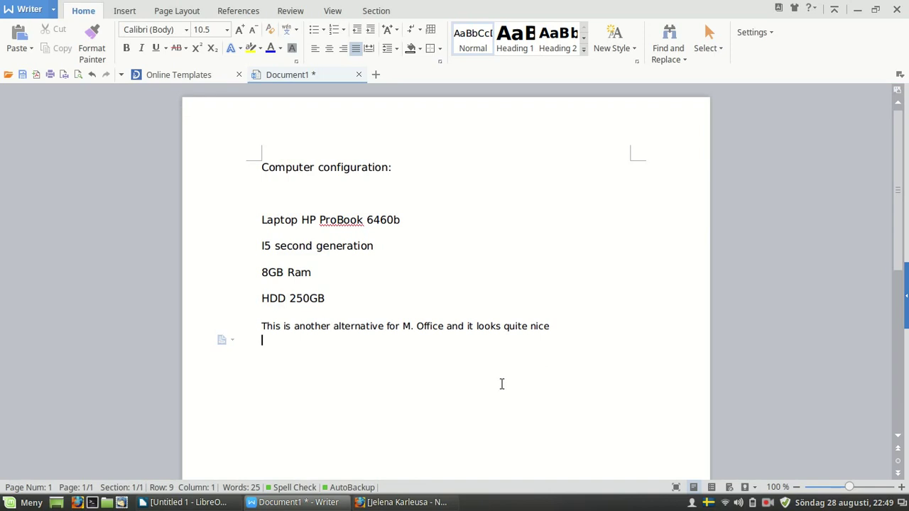
# Write "As you can see the name is WPS and you have to download it manually!" on the line below.
pyautogui.write('As you')
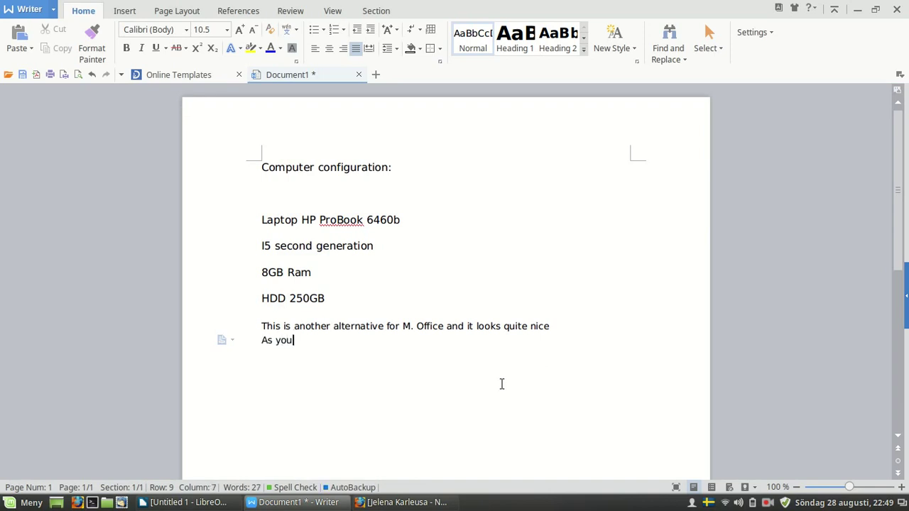
pyautogui.write(' can see tha')
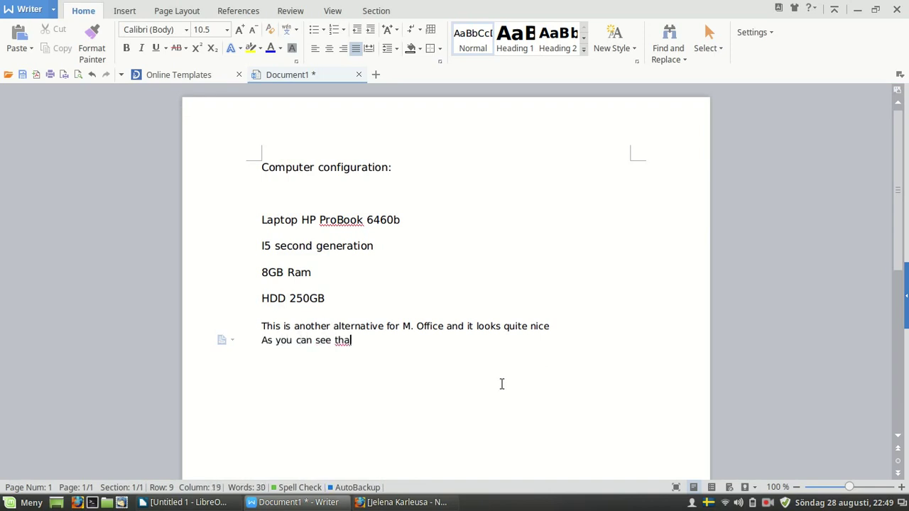
pyautogui.write('more')
pyautogui.press('BackSpace')
pyautogui.press('BackSpace')
pyautogui.press('BackSpace')
pyautogui.press('BackSpace')
pyautogui.press('BackSpace')
pyautogui.write('n see the name ')
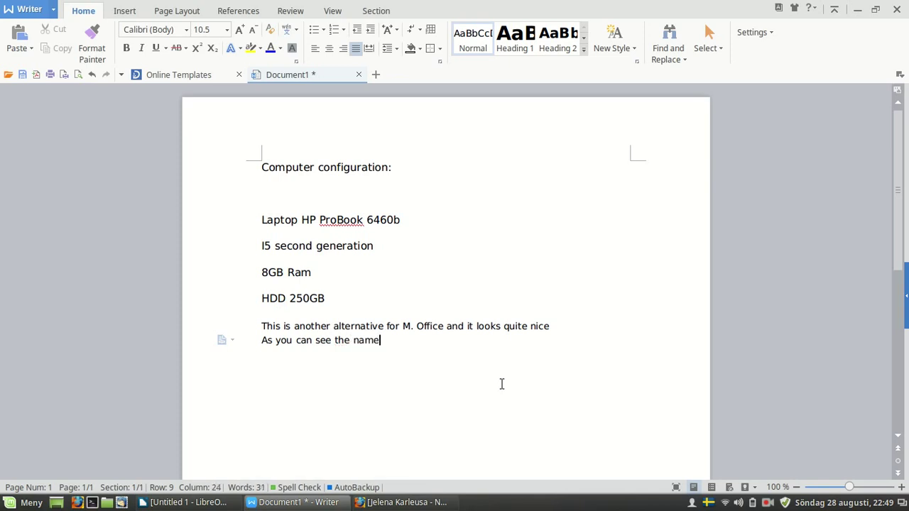
pyautogui.write('is WPS')
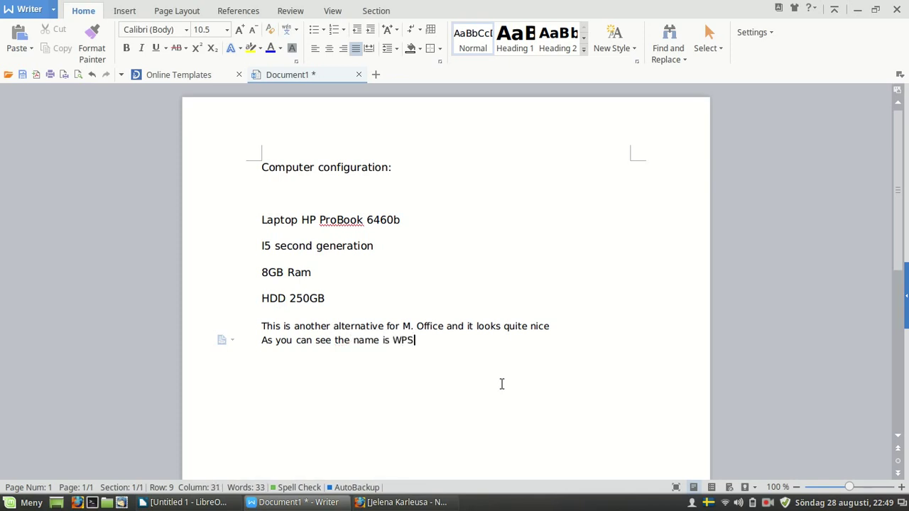
pyautogui.write(' and you have to download it manually')
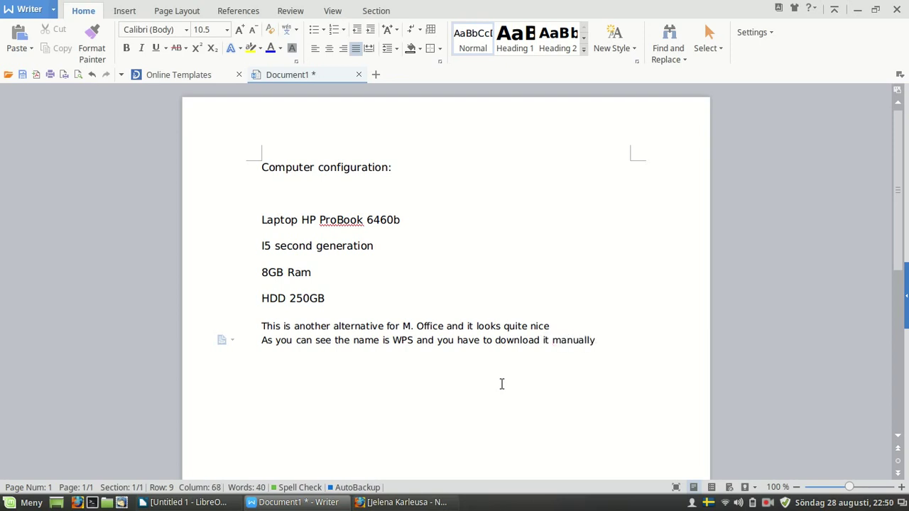
pyautogui.write('!')
# Add a new line reading "Ill leave link under video description".
pyautogui.press('Return')
pyautogui.write('Ill leave I')
pyautogui.write('ink on')
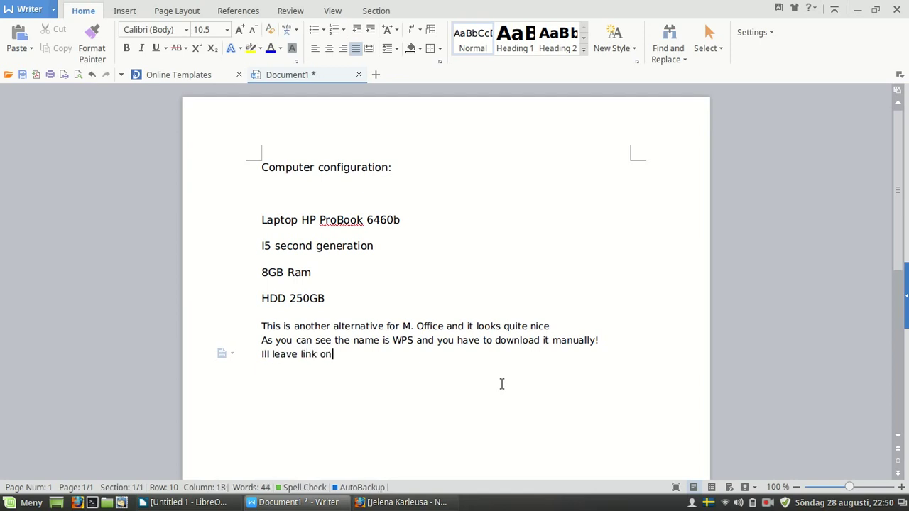
pyautogui.press('BackSpace')
pyautogui.press('BackSpace')
pyautogui.press('BackSpace')
pyautogui.write('under ')
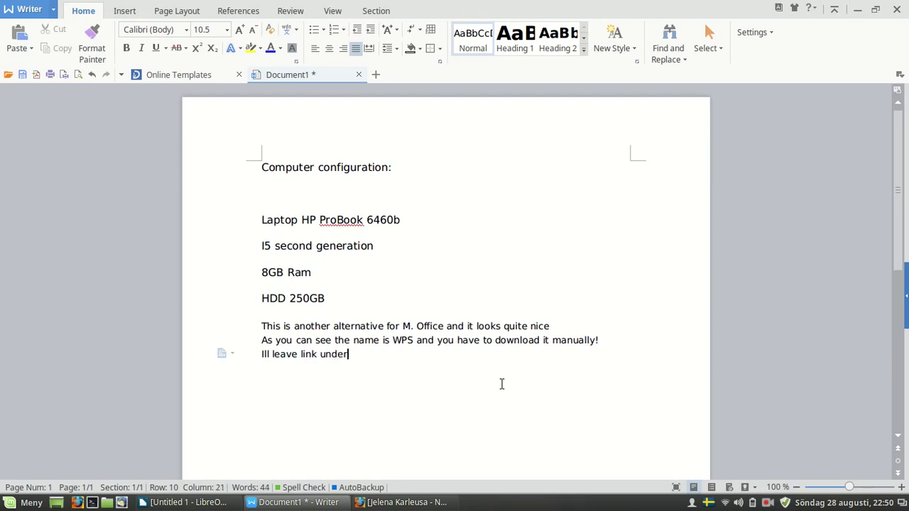
pyautogui.write('video')
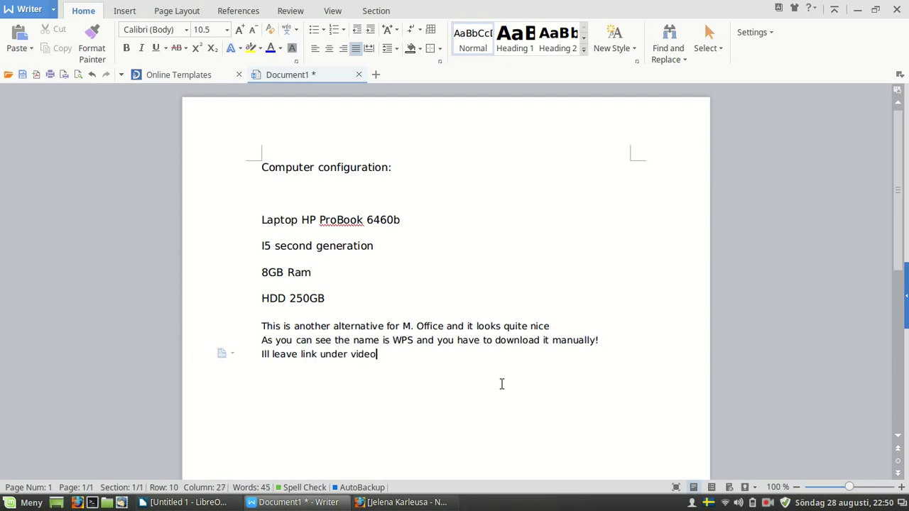
pyautogui.write(' description')
# Write "THis WPS office have really lot of very useful things" on a new line below the video description sentence.
pyautogui.press('Return')
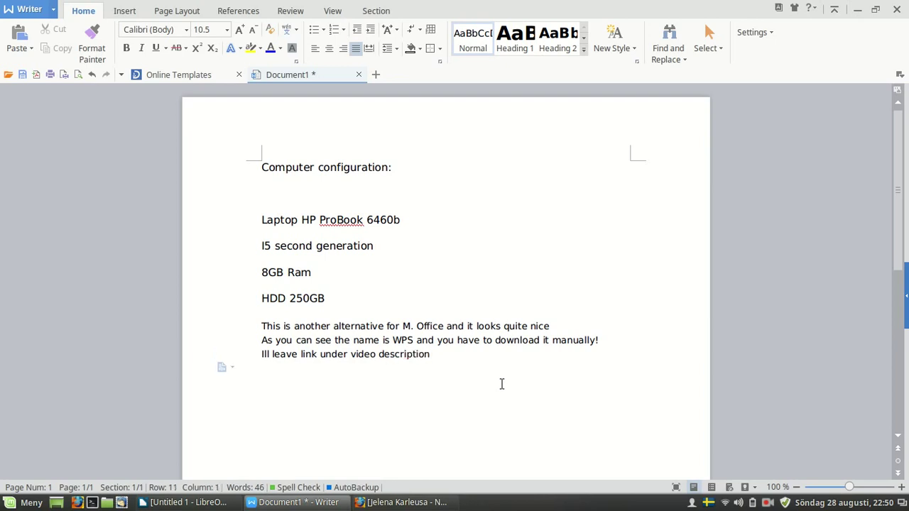
pyautogui.write('THis ')
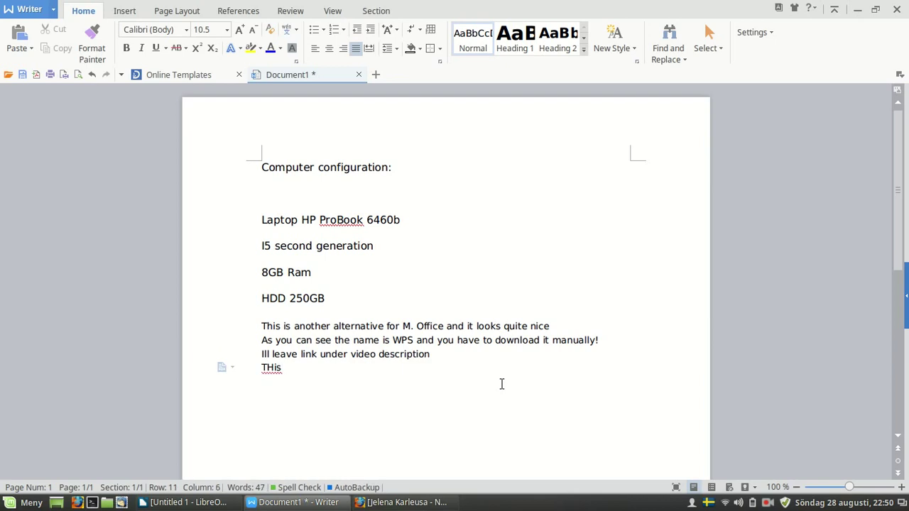
pyautogui.write('WPS o')
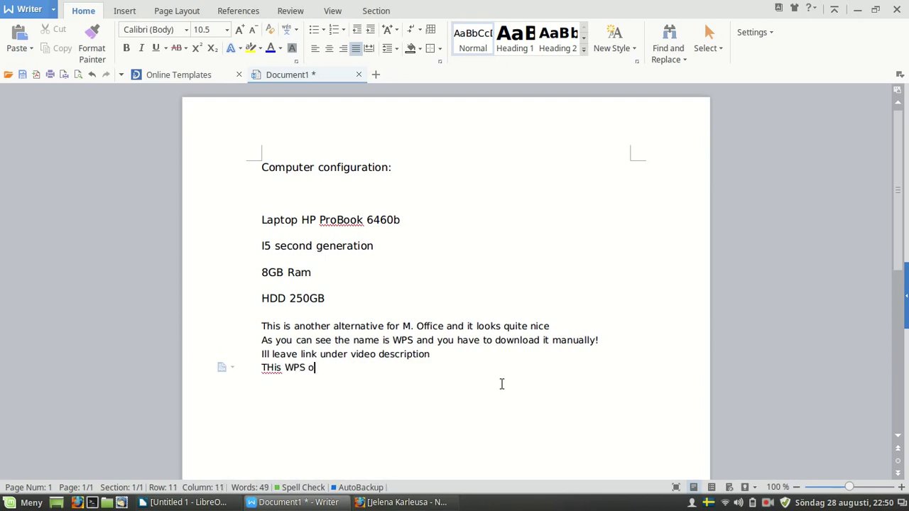
pyautogui.write('ffice have reallty')
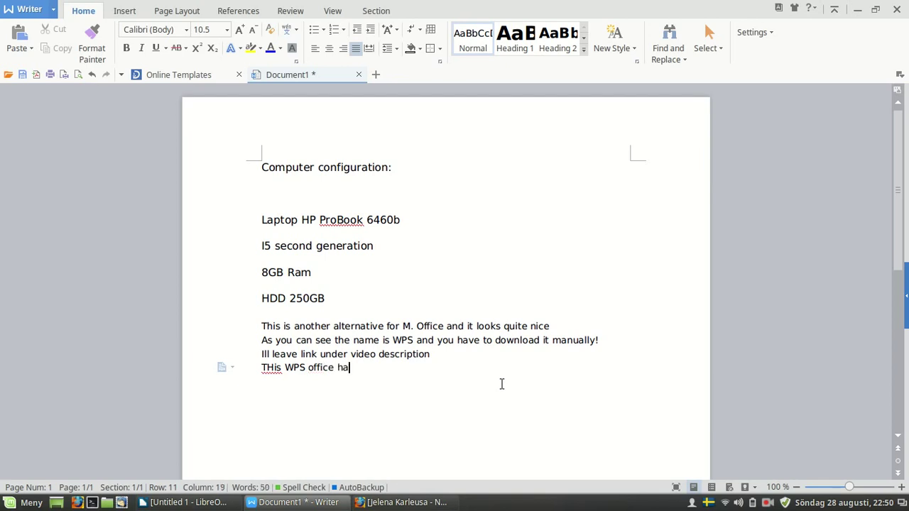
pyautogui.press('BackSpace')
pyautogui.press('BackSpace')
pyautogui.write('y lot of')
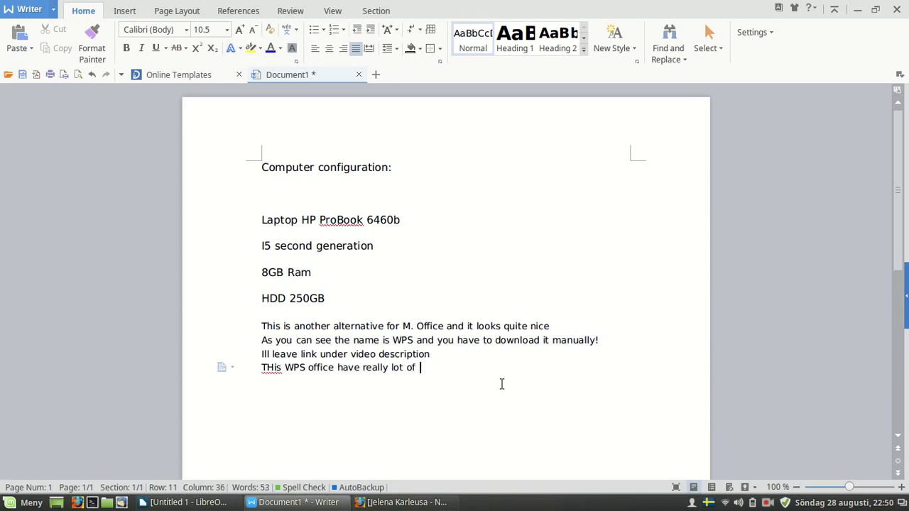
pyautogui.write(' very useful things')
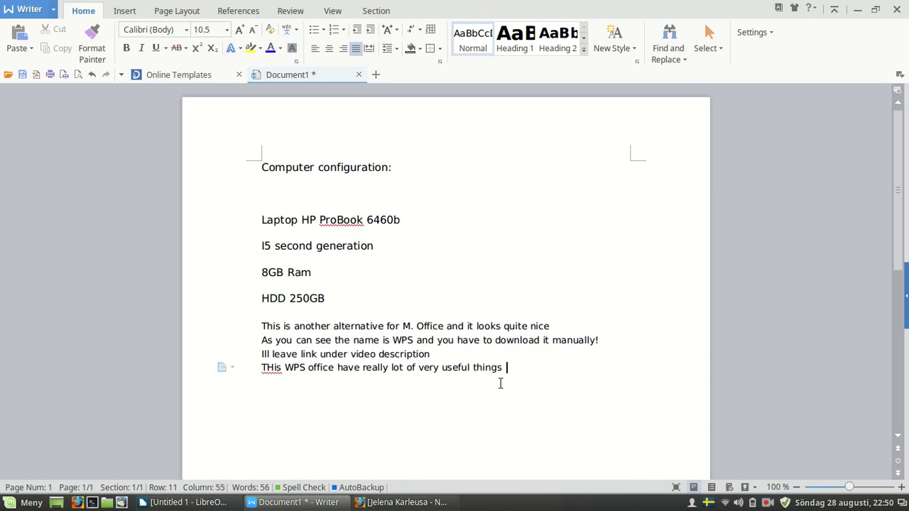
# Continue the sentence after "things" with ", been thinking to leave Windows for good.".
pyautogui.press('BackSpace')
pyautogui.write(', been ')
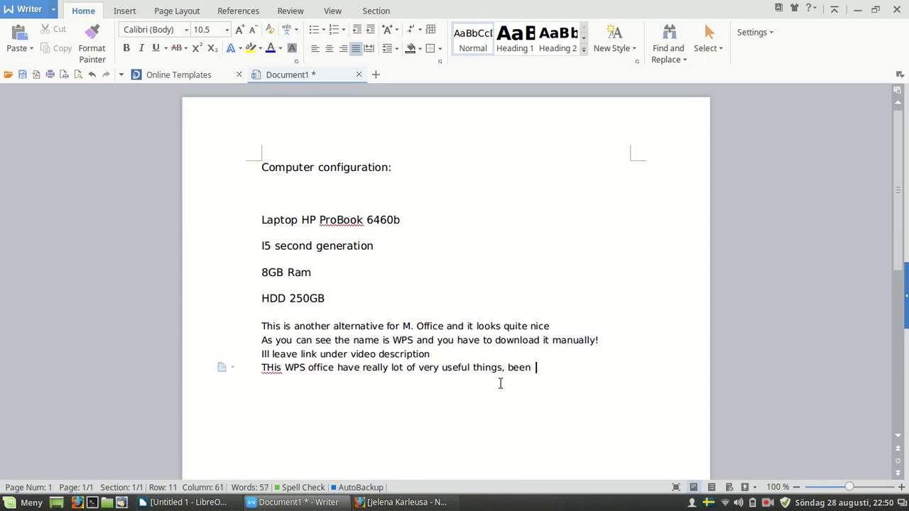
pyautogui.write('thinking ')
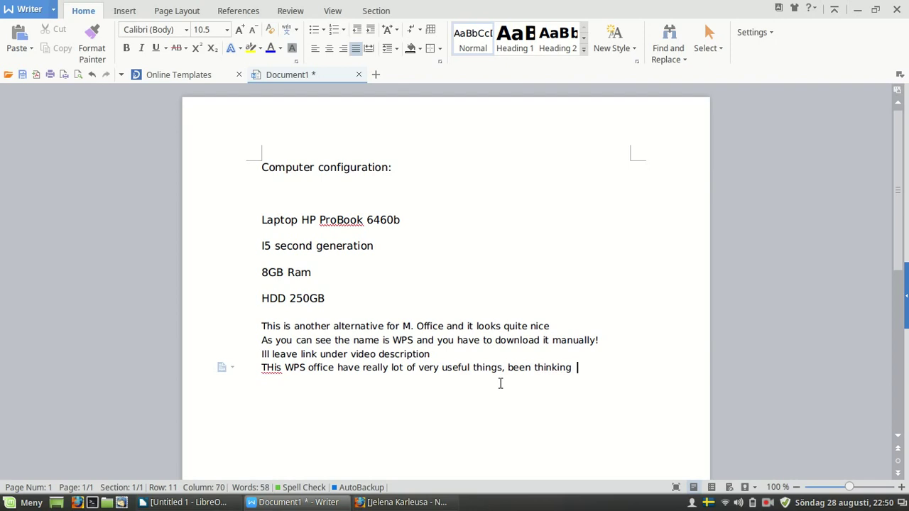
pyautogui.write('to leave')
pyautogui.write('Windows ')
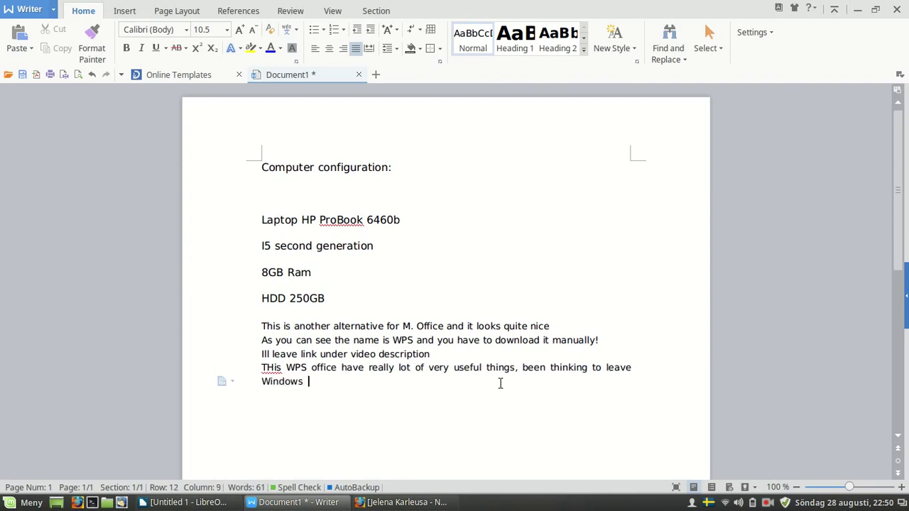
pyautogui.write('for good.')
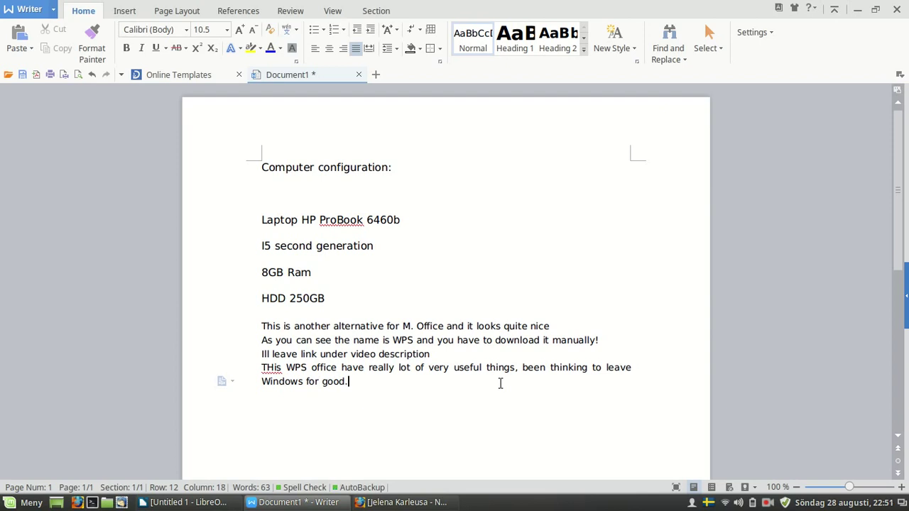
# Minimize the Writer document, switch to Firefox and play the open YouTube video.
pyautogui.click(858, 9)
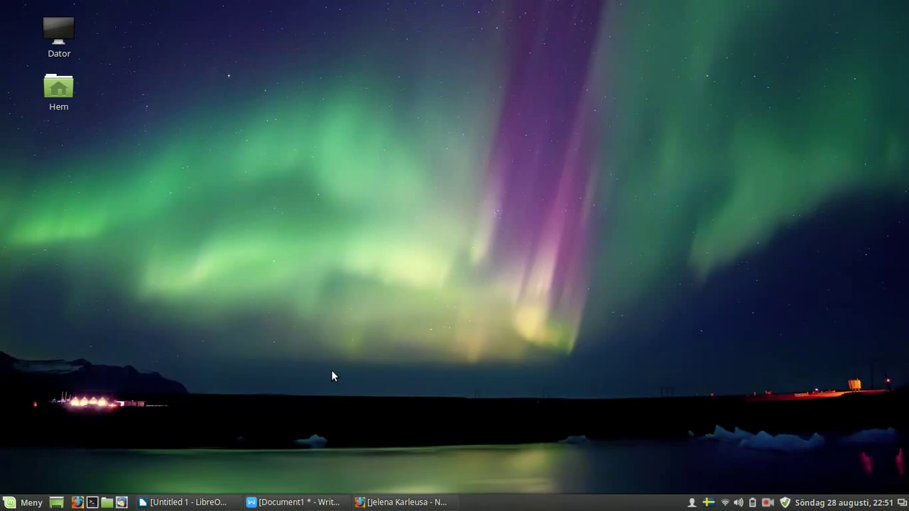
pyautogui.click(398, 503)
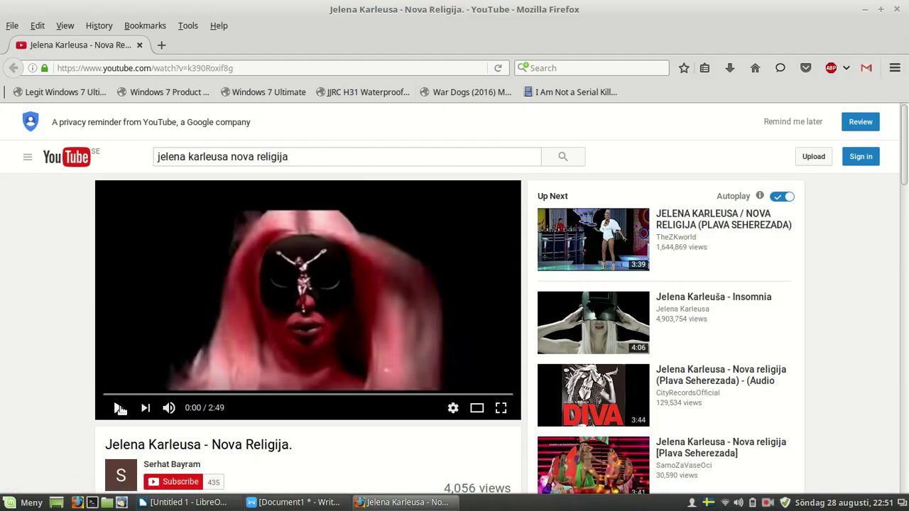
pyautogui.click(118, 408)
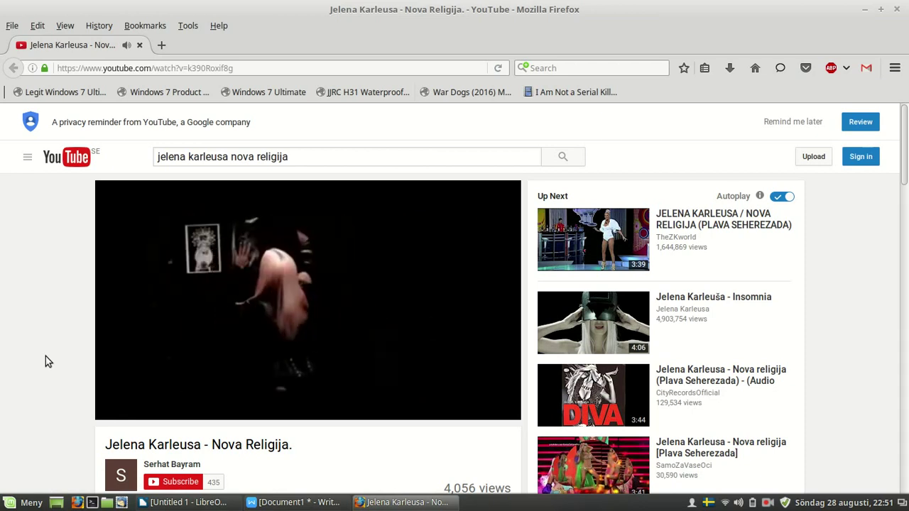
# Open google.com in a new browser tab and search for "wps".
pyautogui.click(162, 46)
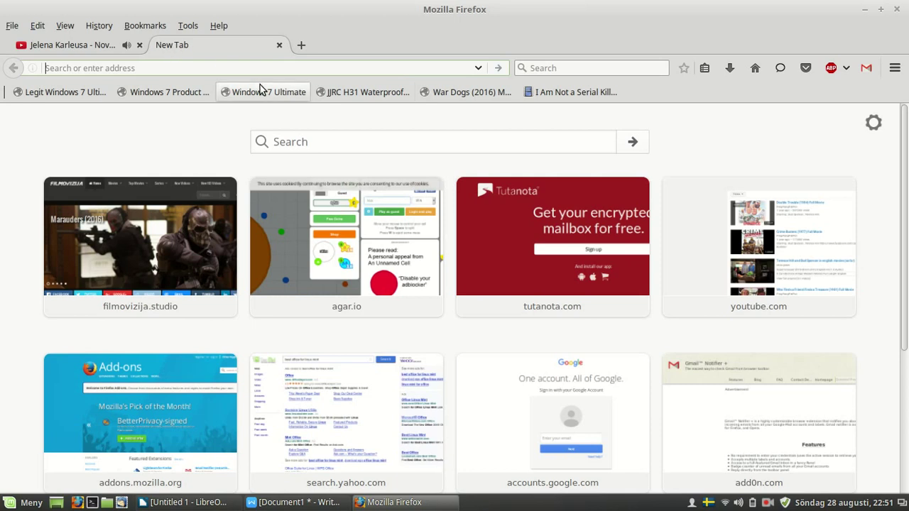
pyautogui.write('goo')
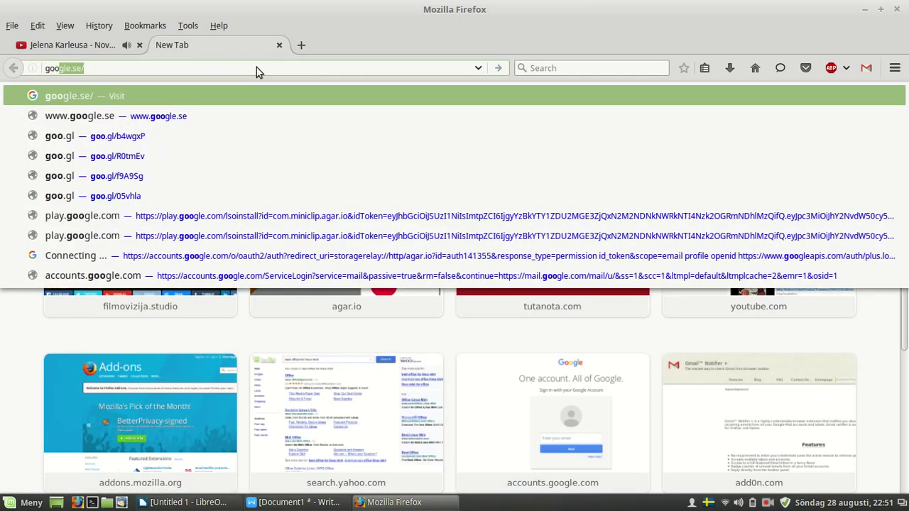
pyautogui.write('gle.com')
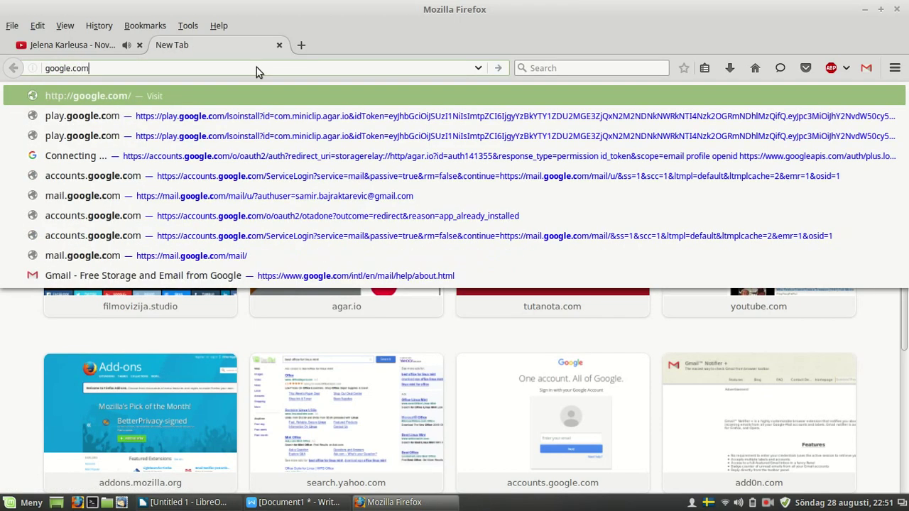
pyautogui.press('Return')
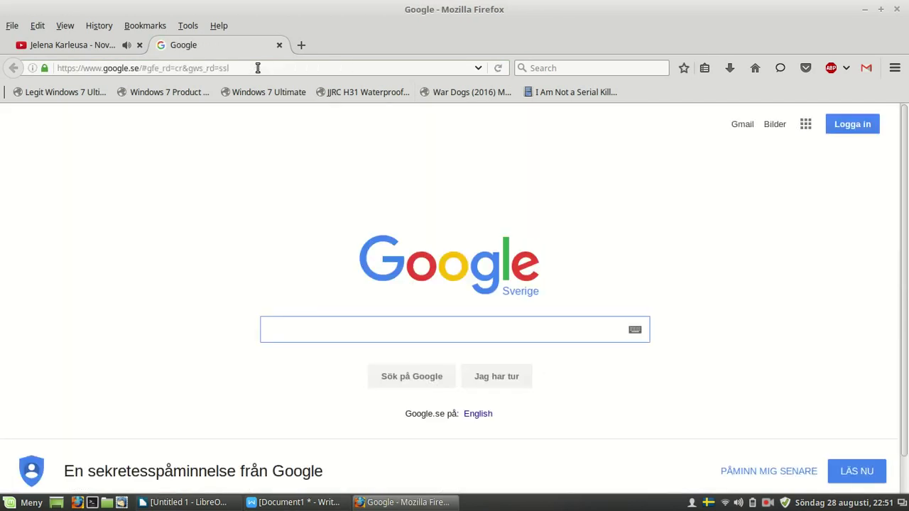
pyautogui.write('wps')
pyautogui.press('Return')
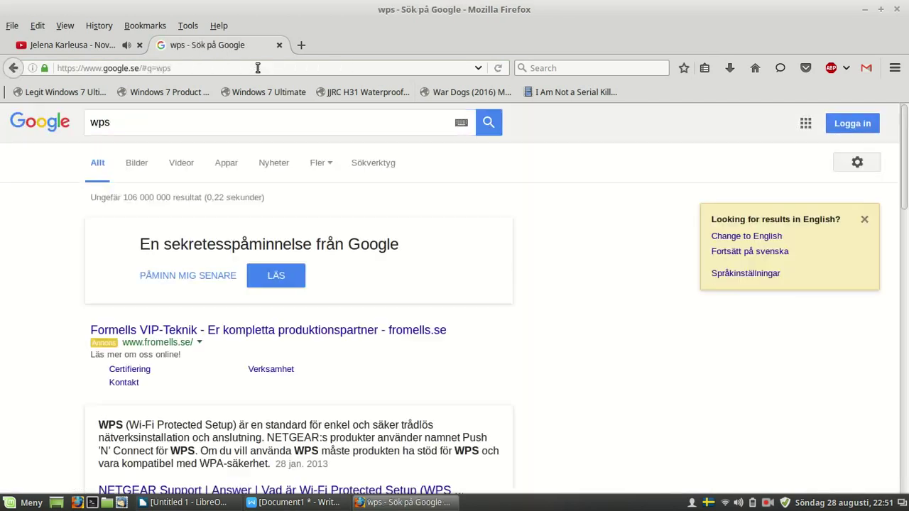
# Open the WPS Office website from the search results, look through its home page and close that tab.
pyautogui.scroll(-8, 21, 355)
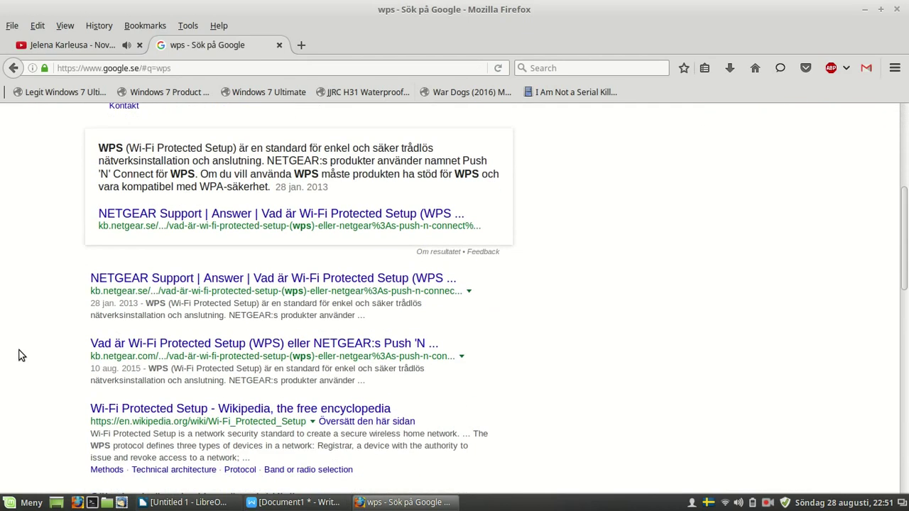
pyautogui.scroll(-3, 21, 355)
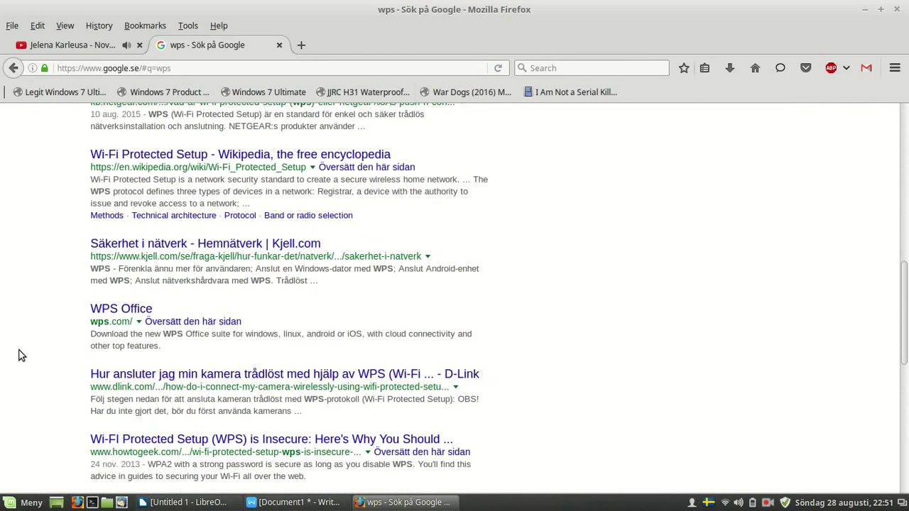
pyautogui.click(119, 311)
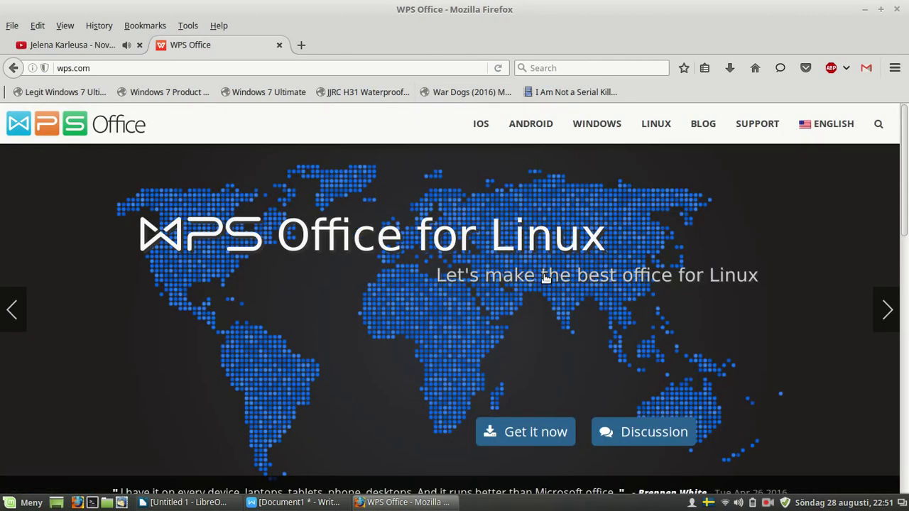
pyautogui.scroll(-3, 677, 303)
pyautogui.scroll(-4, 678, 303)
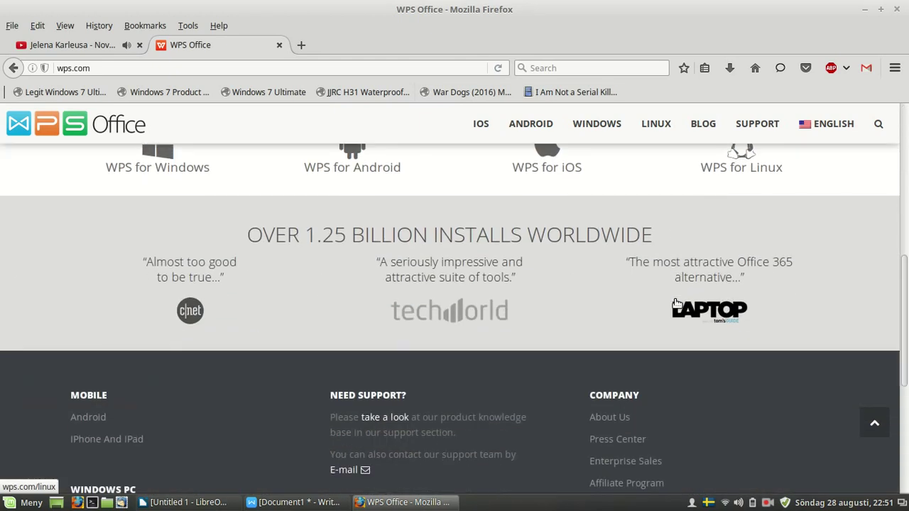
pyautogui.scroll(7, 678, 303)
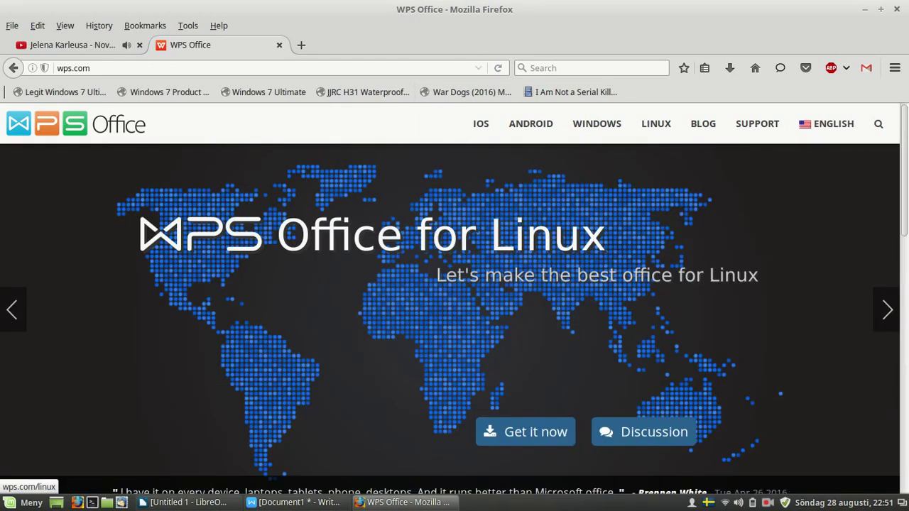
pyautogui.click(280, 45)
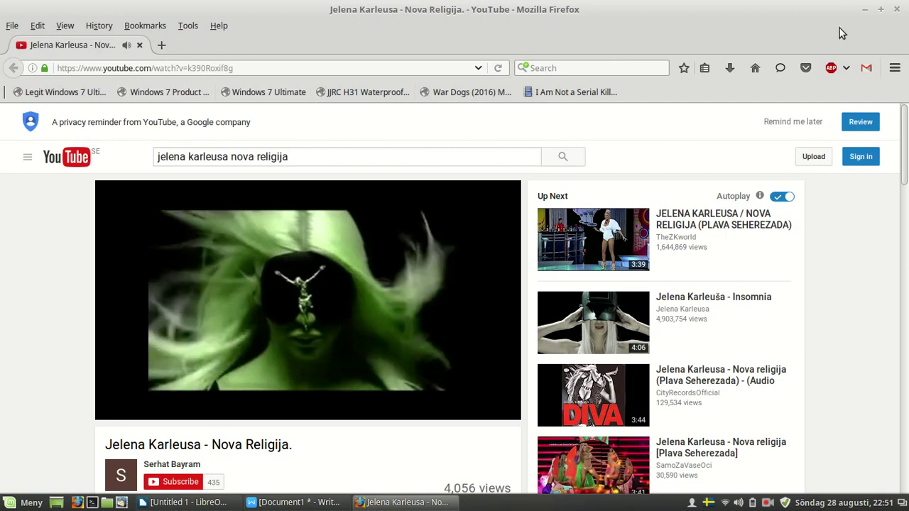
# Show the desktop and view the calendar from the panel clock.
pyautogui.hotkey('ctrl', 'alt', 'd')
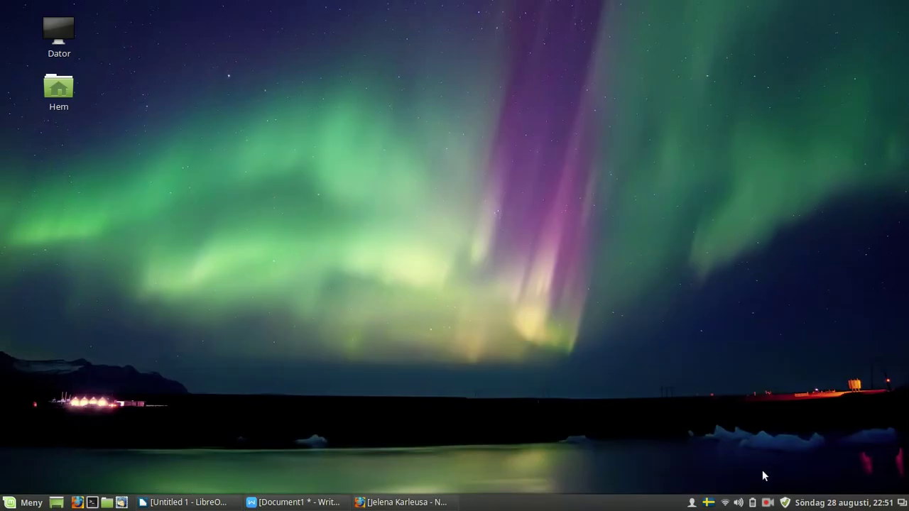
pyautogui.click(882, 504)
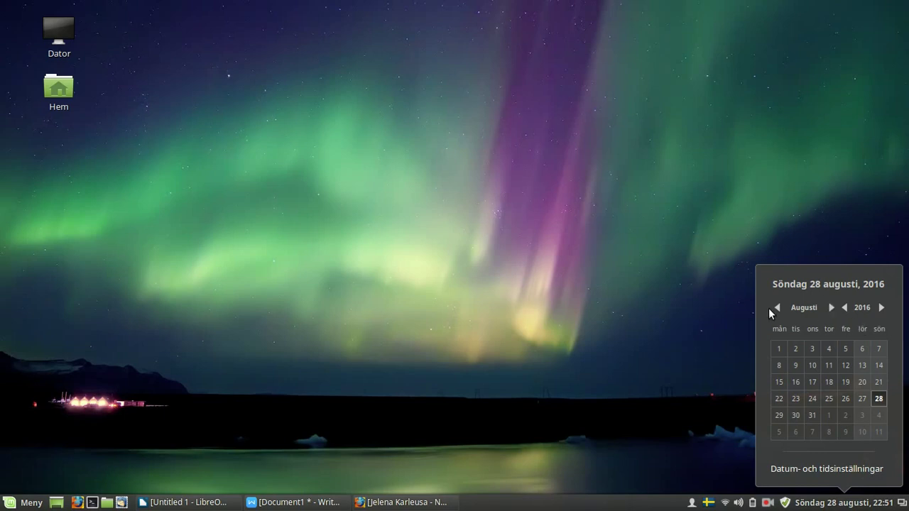
pyautogui.click(710, 396)
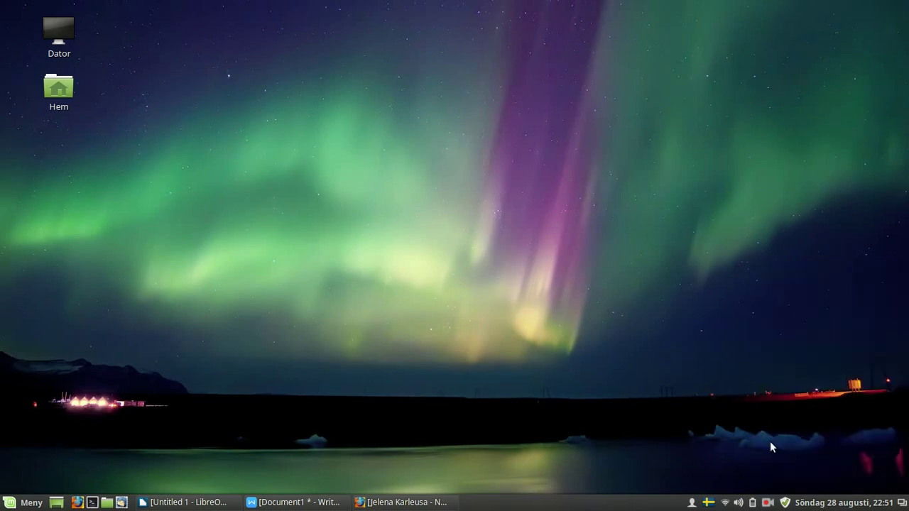
# View the sound, network, user account and keyboard layout applets of the desktop panel, closing each without changes.
pyautogui.click(738, 505)
pyautogui.click(727, 504)
pyautogui.click(727, 505)
pyautogui.click(561, 326)
pyautogui.click(691, 504)
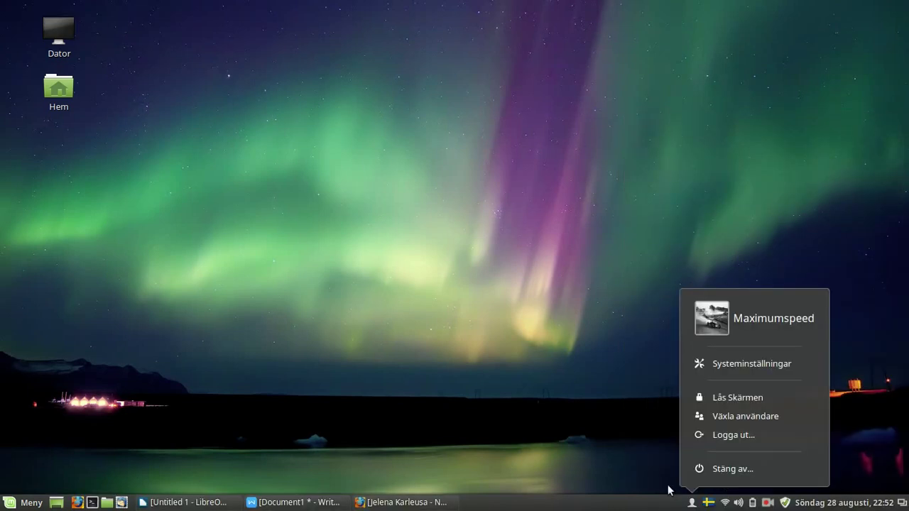
pyautogui.click(598, 406)
pyautogui.click(709, 503)
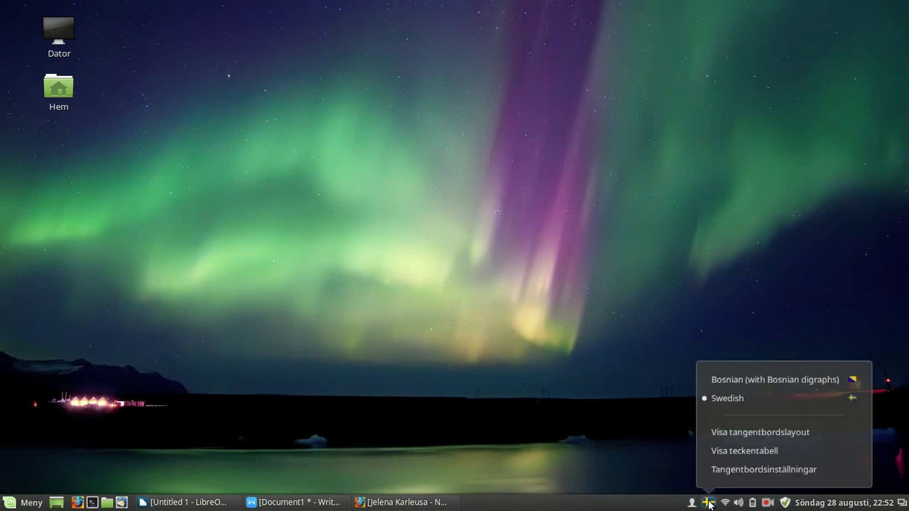
pyautogui.click(547, 321)
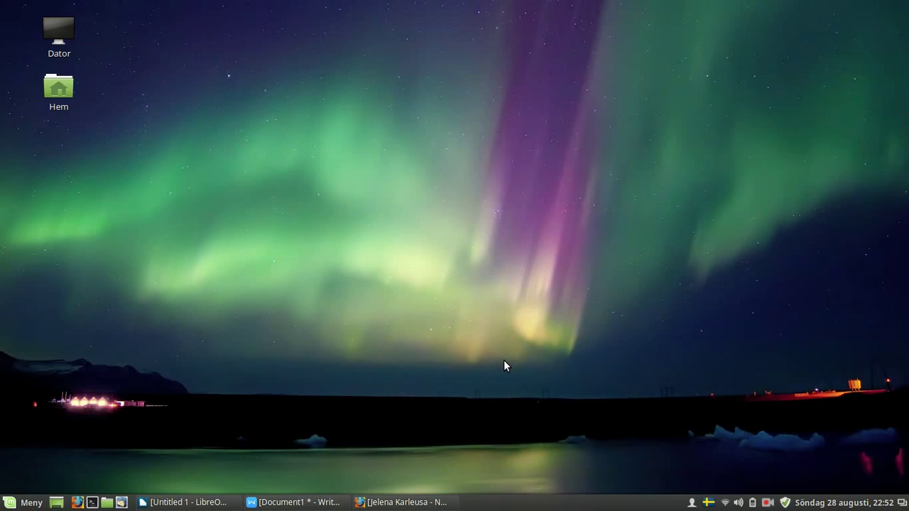
# Browse from the home folder through Video to the Two brothers folder and select Dva Brata.mp4.
pyautogui.doubleClick(58, 96)
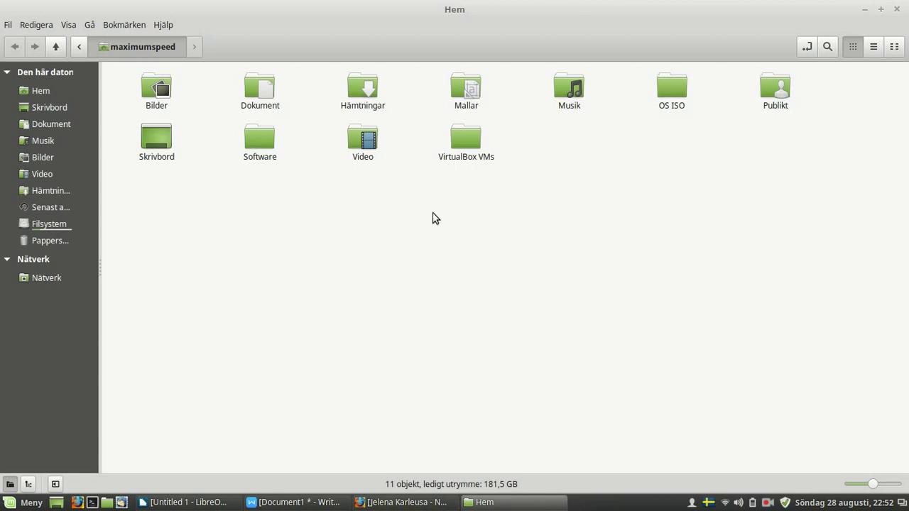
pyautogui.doubleClick(367, 145)
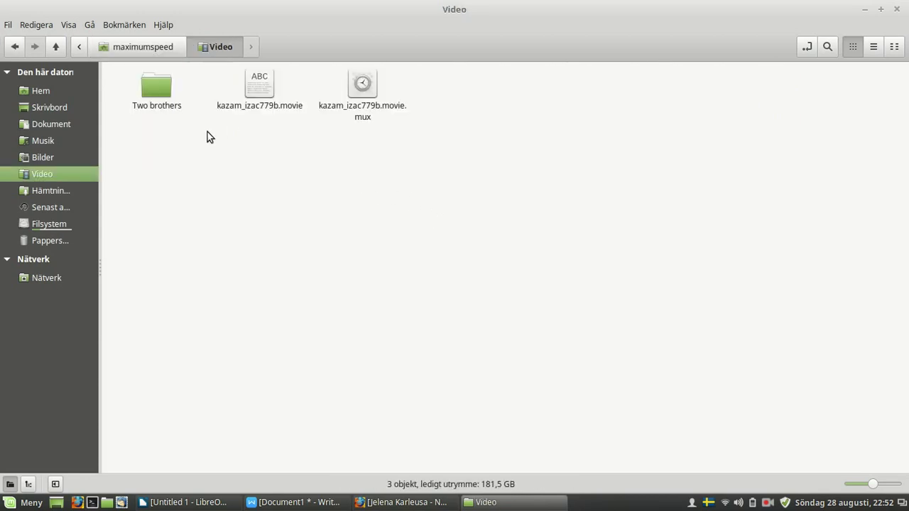
pyautogui.doubleClick(164, 102)
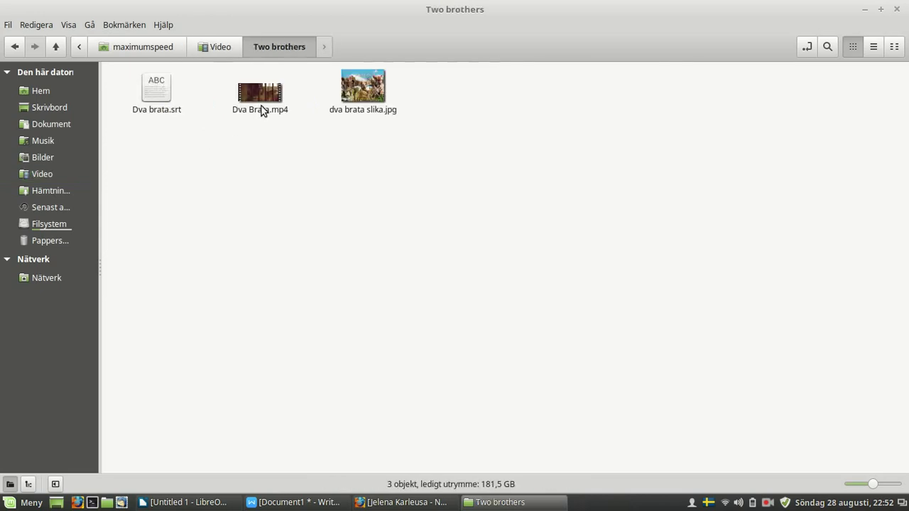
pyautogui.click(262, 107)
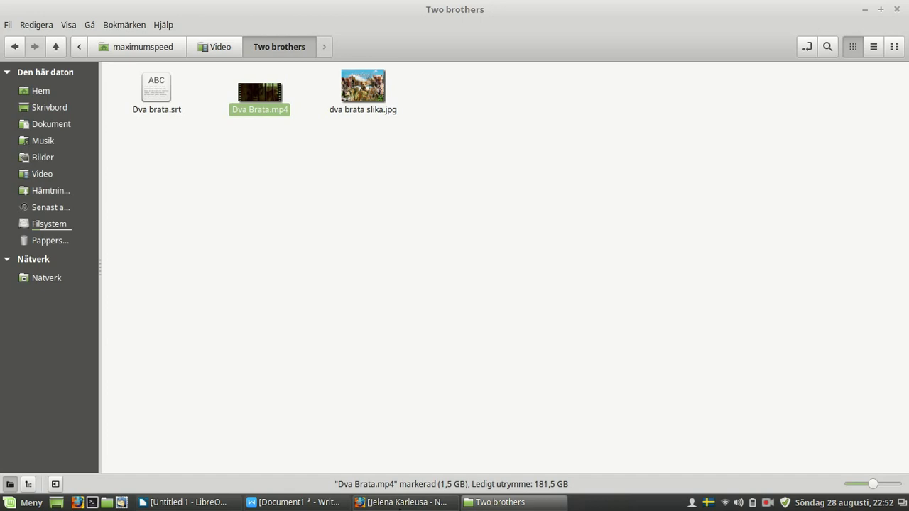
# Minimize the Firefox window playing YouTube and open Dva Brata.mp4 from the Two brothers folder in a maximized VLC media player window.
pyautogui.click(400, 502)
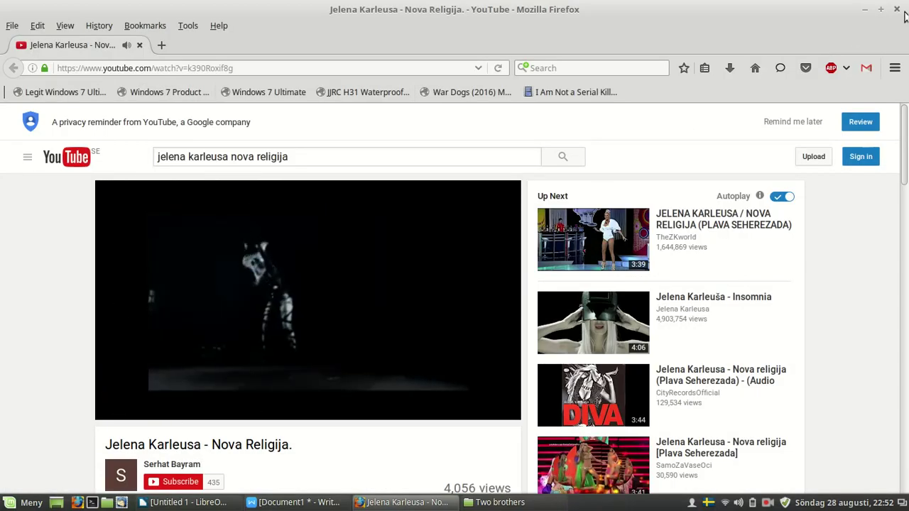
pyautogui.click(864, 10)
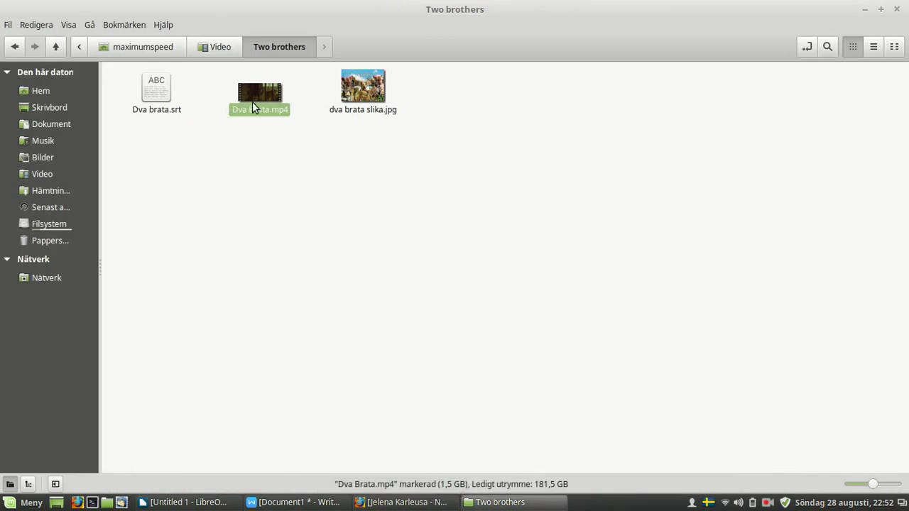
pyautogui.rightClick(252, 102)
pyautogui.moveTo(292, 131)
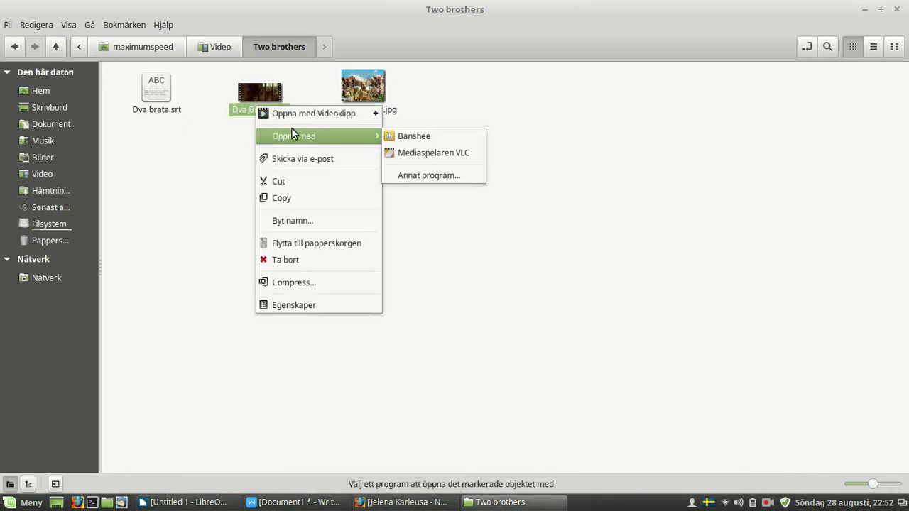
pyautogui.click(419, 151)
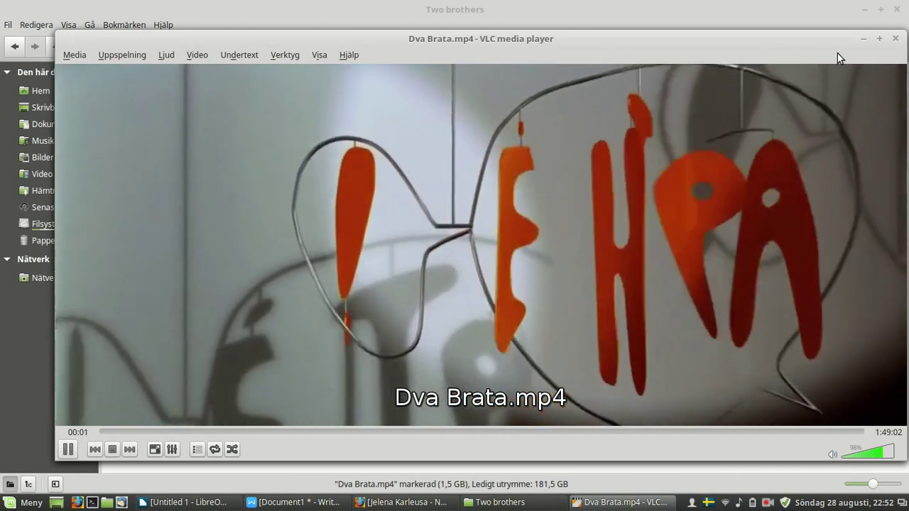
pyautogui.click(879, 39)
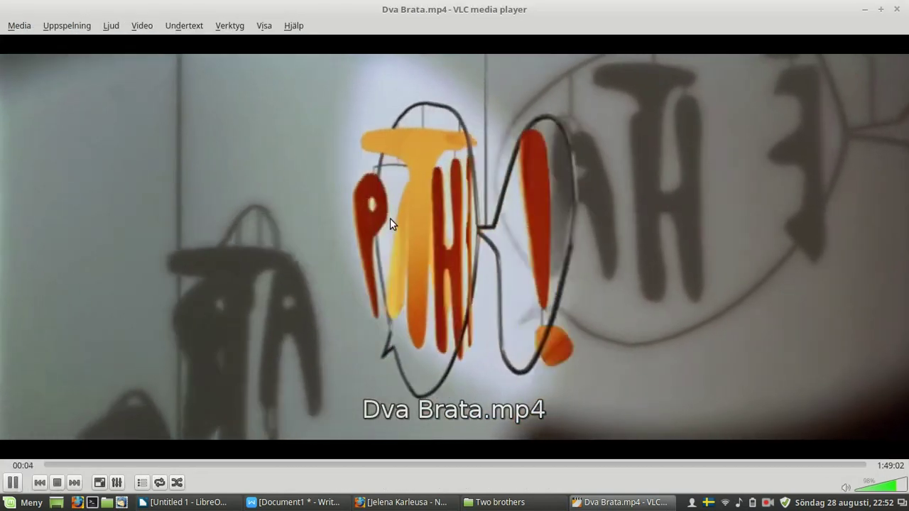
# Play the video in full screen, skip forward twice to about 14:20, and leave full screen.
pyautogui.doubleClick(390, 218)
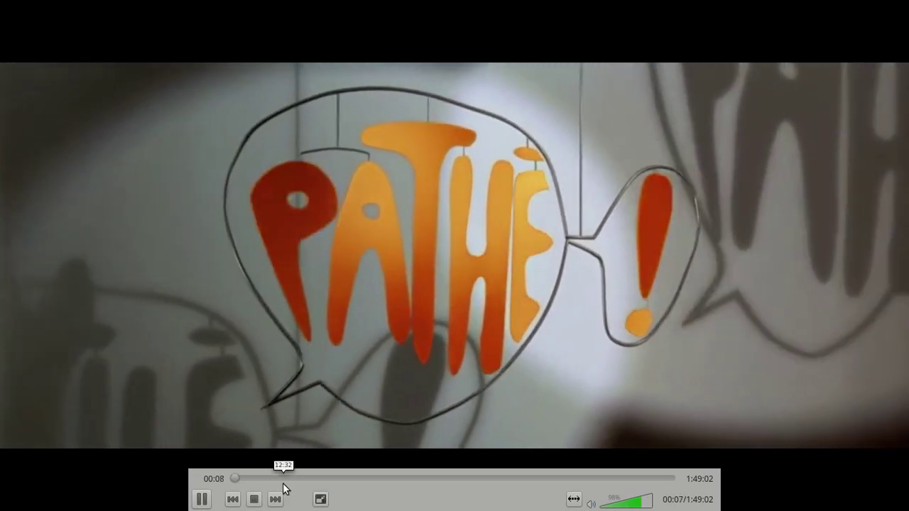
pyautogui.click(259, 480)
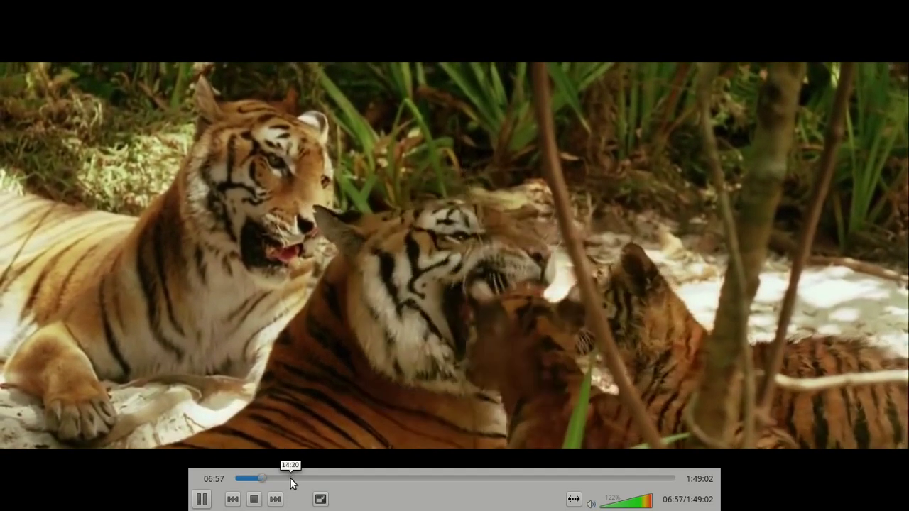
pyautogui.click(290, 478)
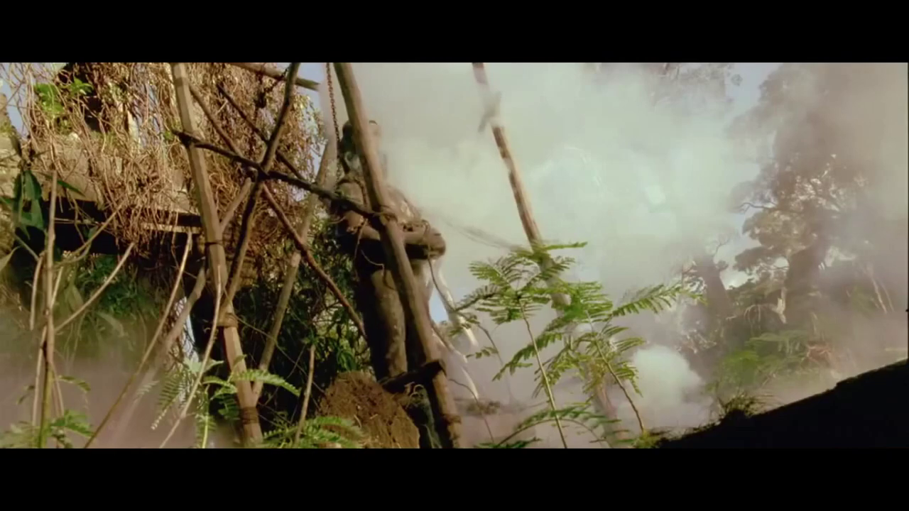
pyautogui.doubleClick(517, 134)
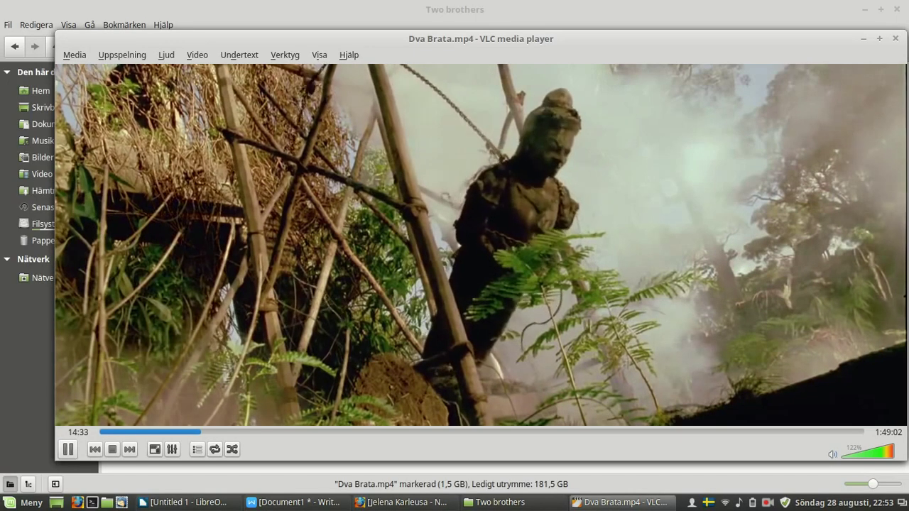
# Look through the audio, video, subtitle and playlist options offered for the playing video, changing none of them.
pyautogui.rightClick(517, 134)
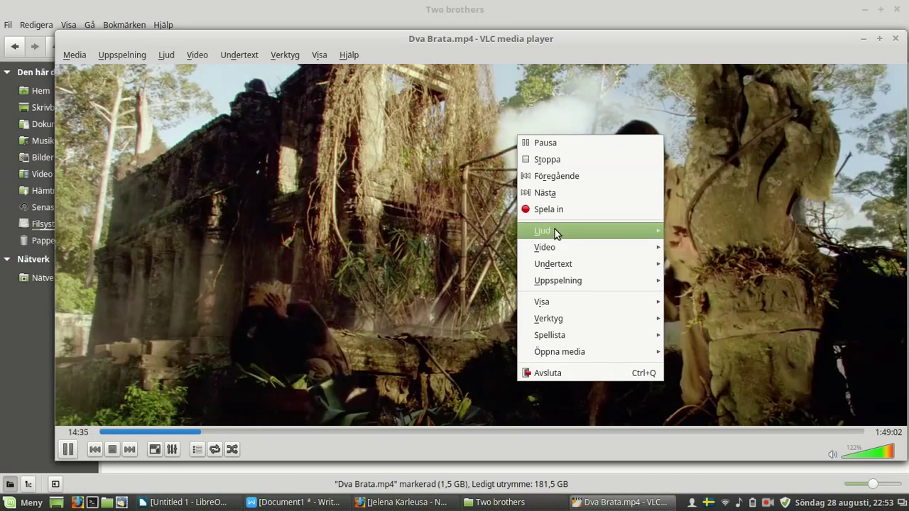
pyautogui.moveTo(556, 233)
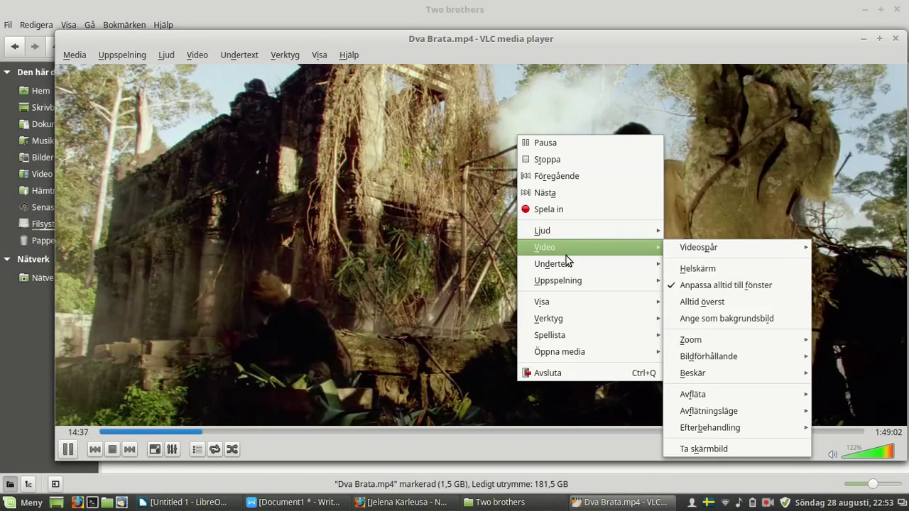
pyautogui.moveTo(569, 268)
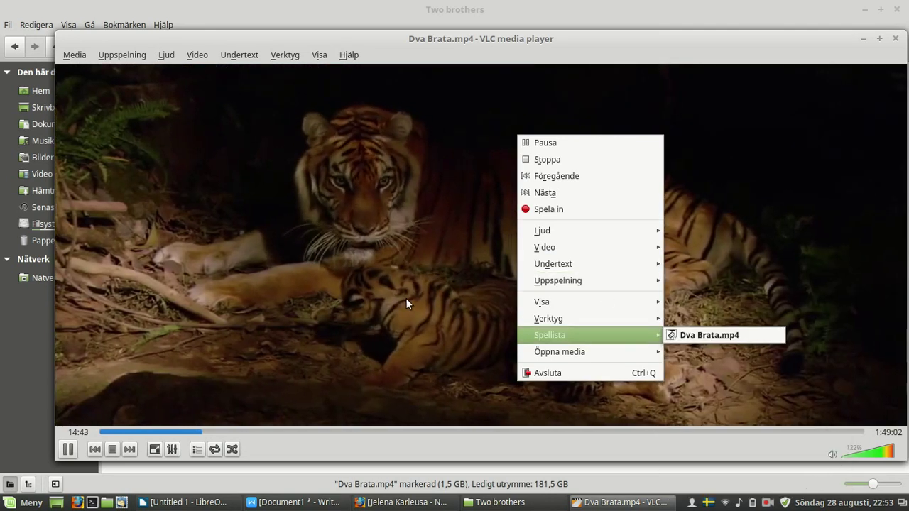
pyautogui.click(405, 297)
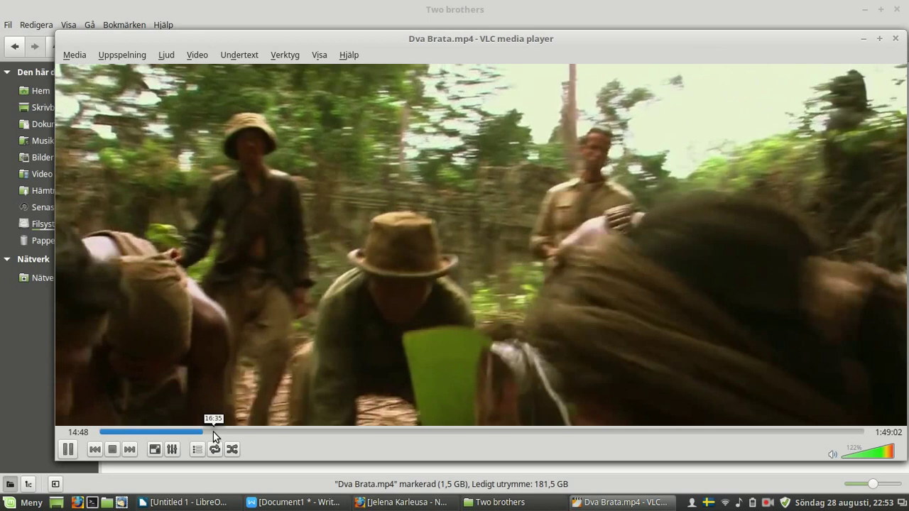
# Skip the video forward in several jumps to about 20:30.
pyautogui.click(213, 431)
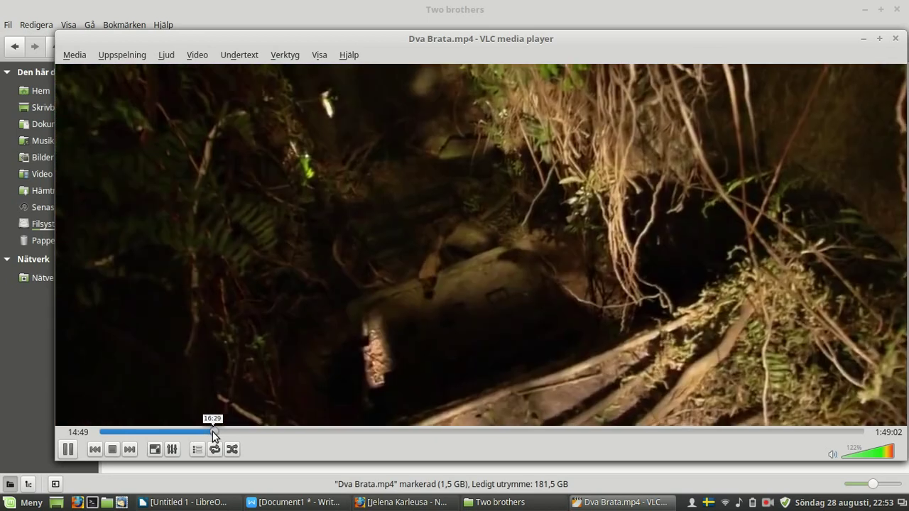
pyautogui.click(220, 432)
pyautogui.click(243, 433)
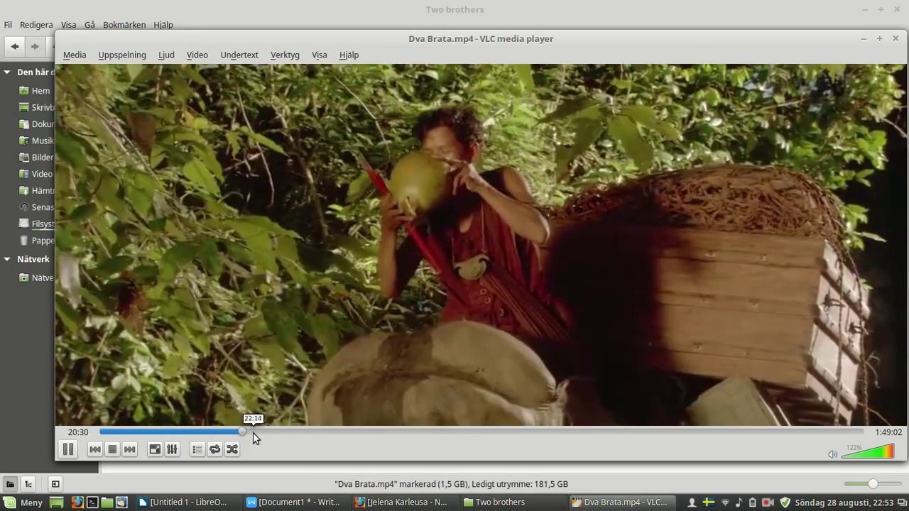